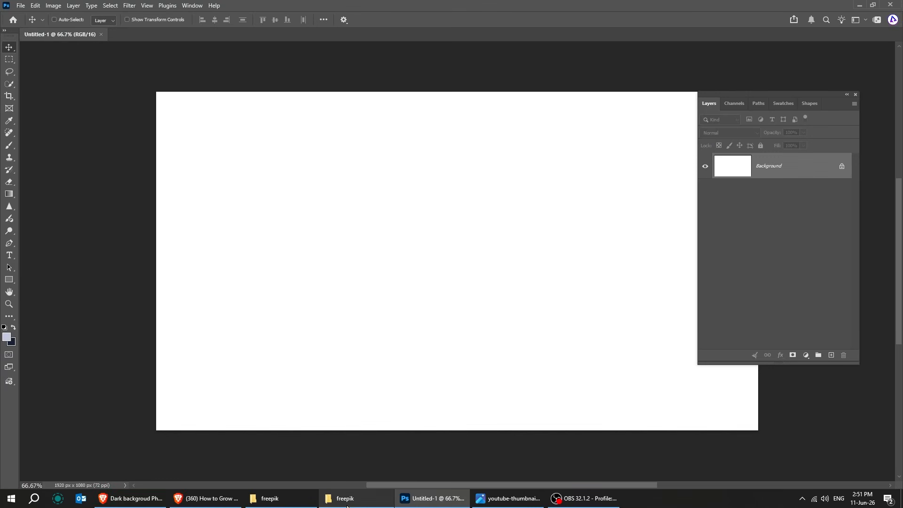
- Place the background image from the freepik folder into the blank document so it covers the whole canvas
{"action": "left_click", "coordinate": [347, 499]}
{"action": "left_click_drag", "start_coordinate": [167, 107], "coordinate": [430, 505]}
{"action": "left_click_drag", "start_coordinate": [469, 322], "coordinate": [471, 324]}
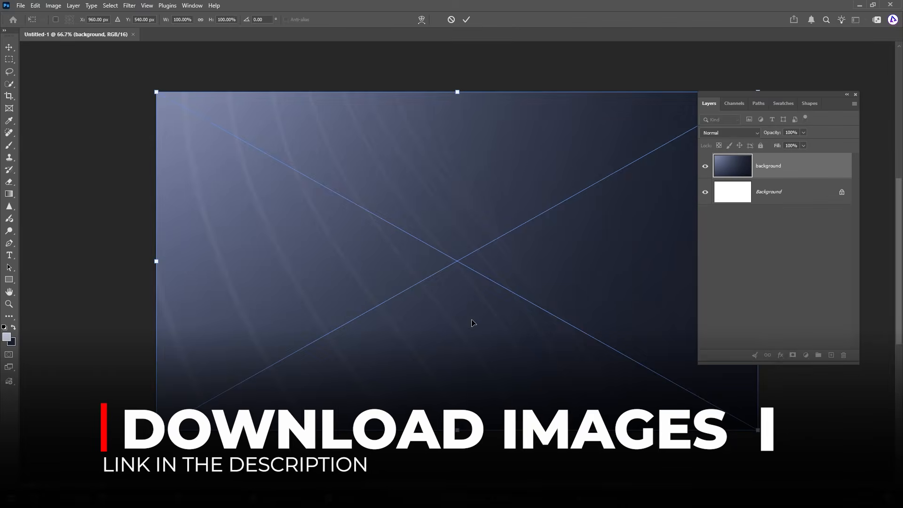
{"action": "key", "text": "Return"}
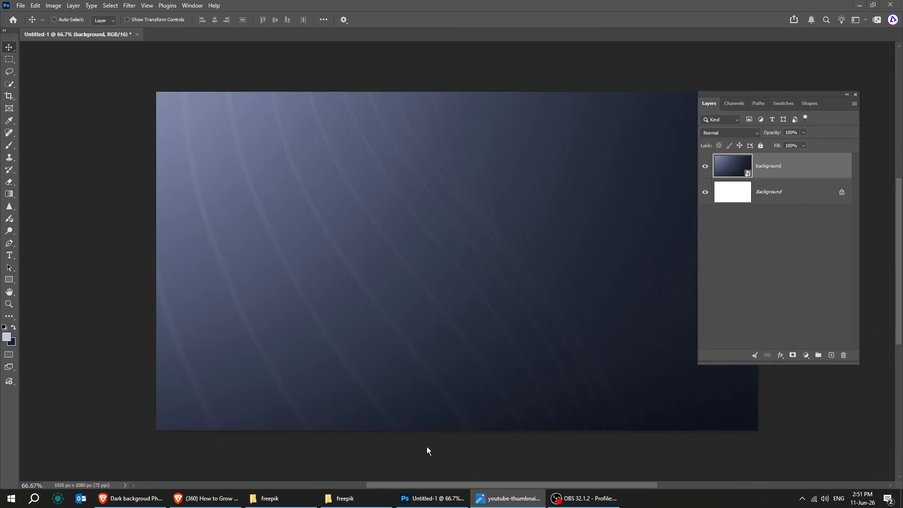
- Place the woman image from the freepik folder above the background layer
{"action": "left_click", "coordinate": [358, 503]}
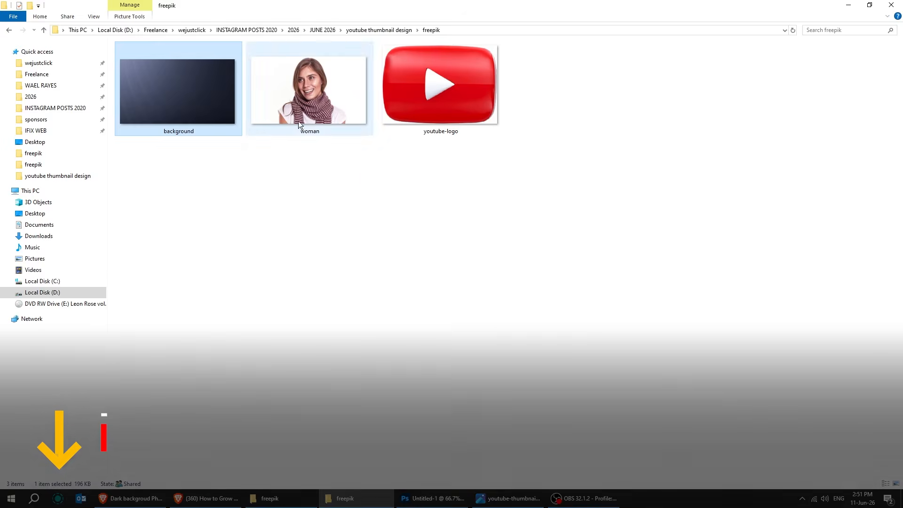
{"action": "left_click_drag", "start_coordinate": [305, 112], "coordinate": [461, 373]}
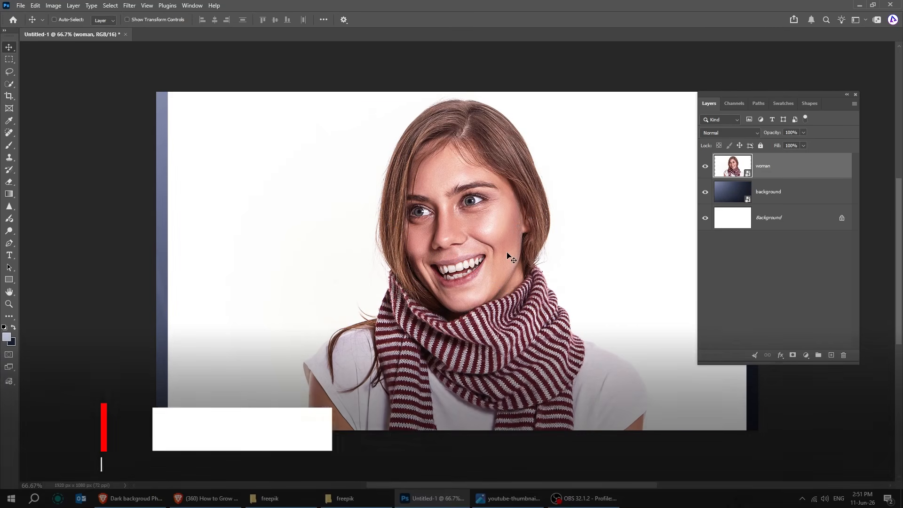
{"action": "key", "text": "Return"}
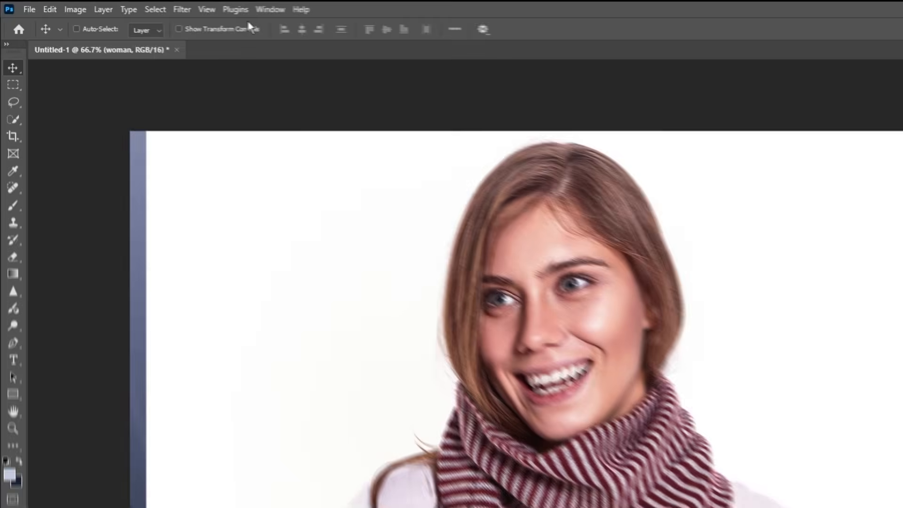
- Select the subject of the woman layer and turn the selection into a layer mask that hides her white backdrop
{"action": "left_click", "coordinate": [110, 5]}
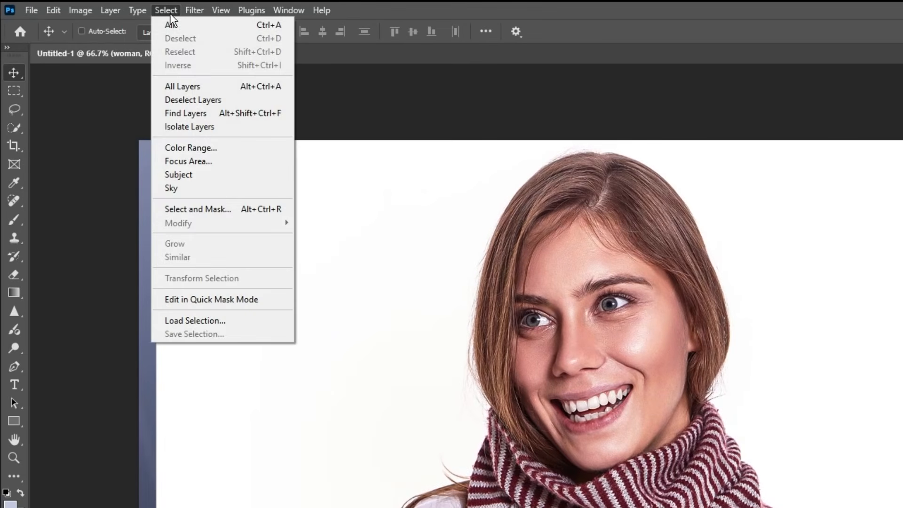
{"action": "left_click", "coordinate": [215, 175]}
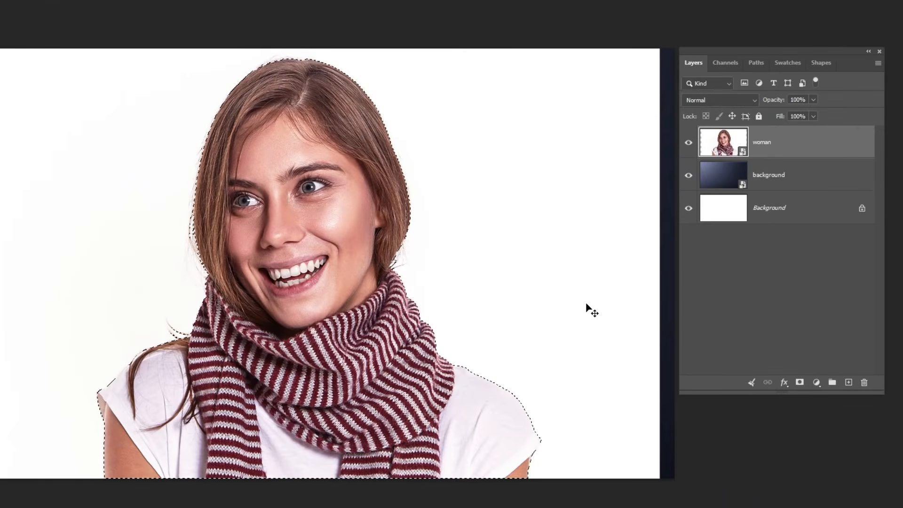
{"action": "left_click", "coordinate": [828, 393]}
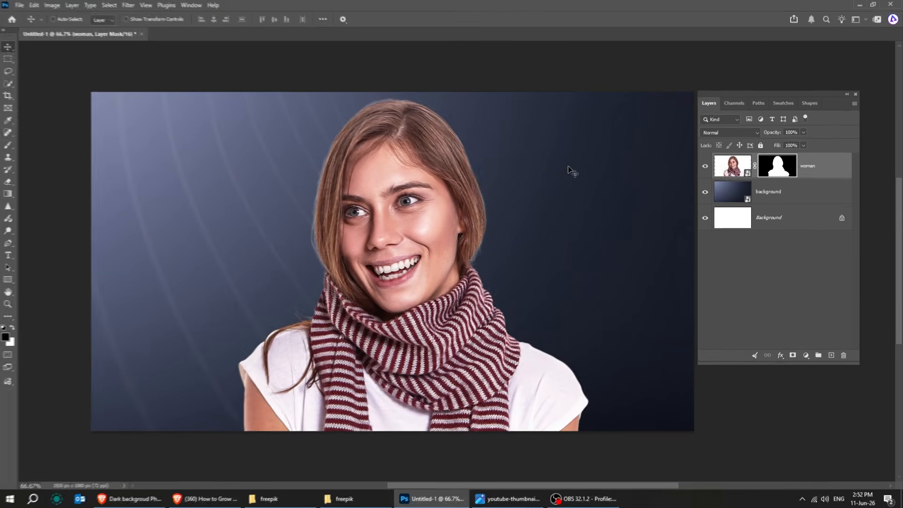
- Move the masked woman horizontally to the right side of the canvas, with her scarf reaching the edge
{"action": "left_click_drag", "start_coordinate": [490, 370], "coordinate": [614, 371]}
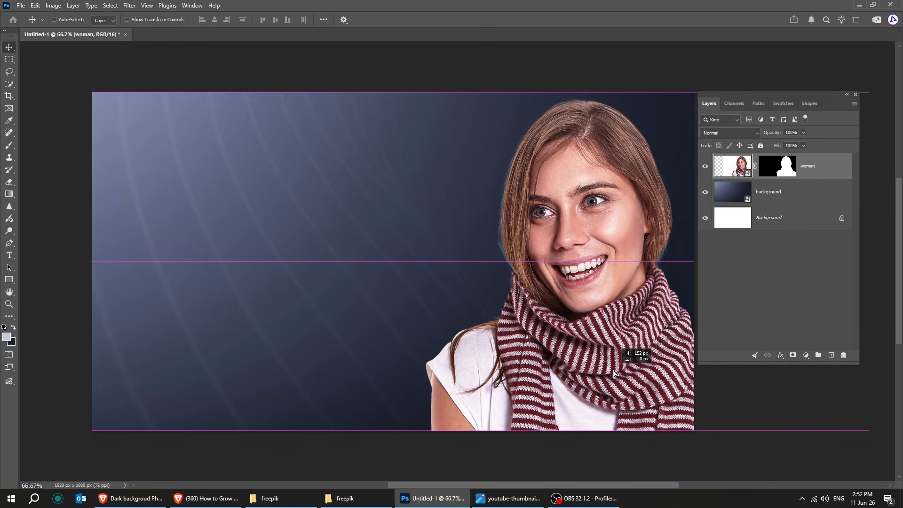
{"action": "scroll", "coordinate": [611, 375], "scroll_direction": "right", "scroll_amount": 1}
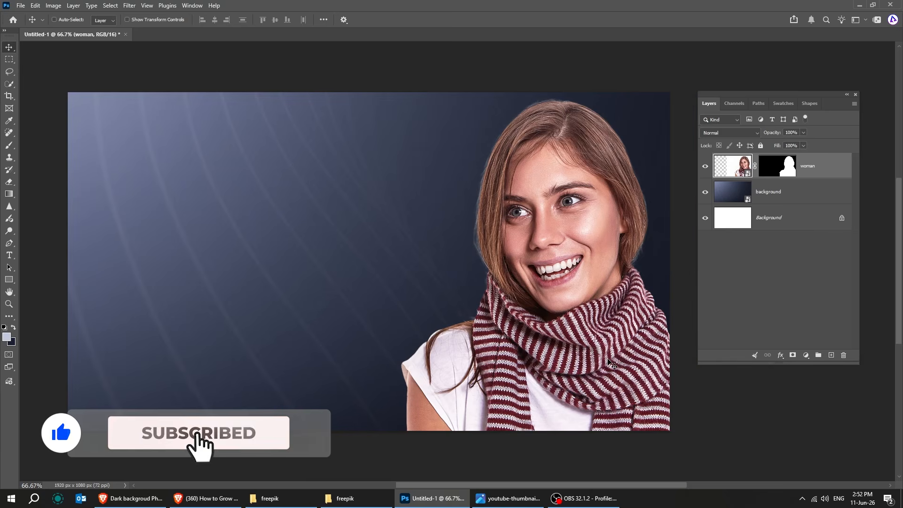
{"action": "scroll", "coordinate": [591, 237], "scroll_direction": "up", "scroll_amount": 4}
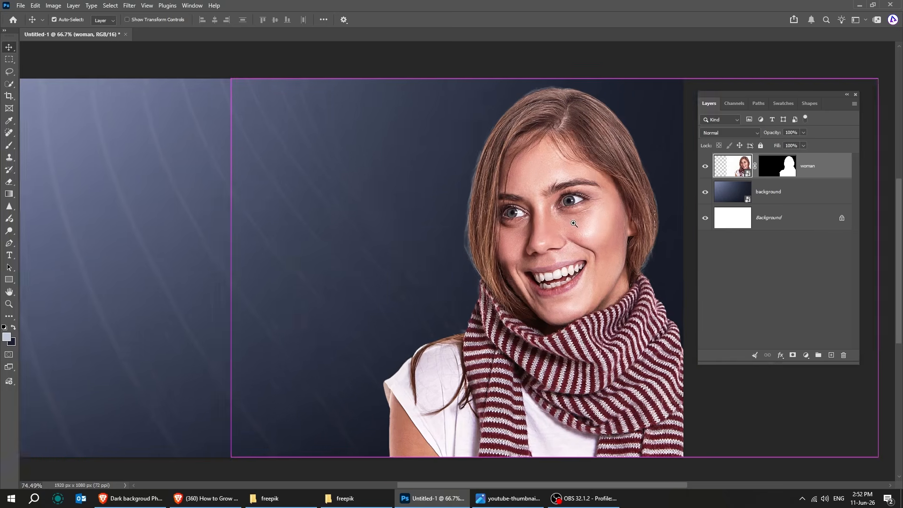
{"action": "left_click_drag", "start_coordinate": [568, 286], "coordinate": [598, 268]}
{"action": "scroll", "coordinate": [583, 281], "scroll_direction": "down", "scroll_amount": 3}
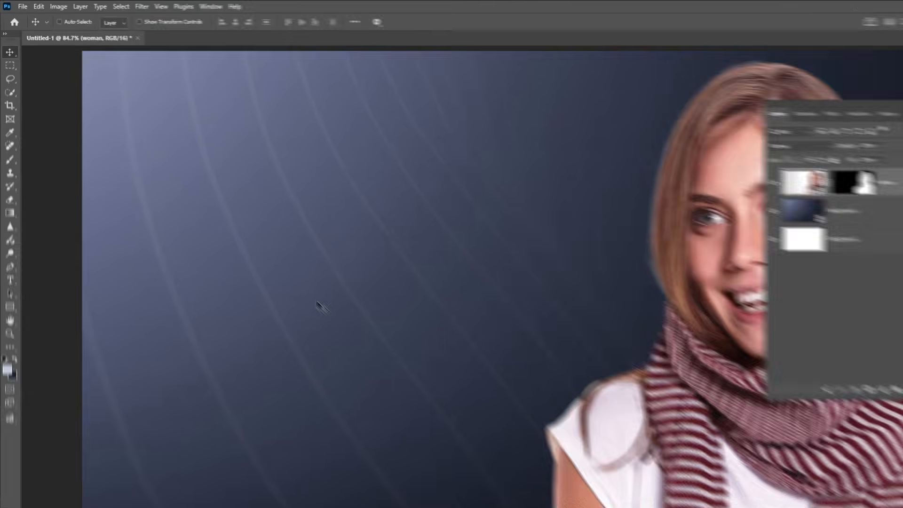
- Add the white text "YOUTUBE" in Montserrat ExtraBold Italic at 59 pt on the empty left area and show its character settings
{"action": "key", "text": "t"}
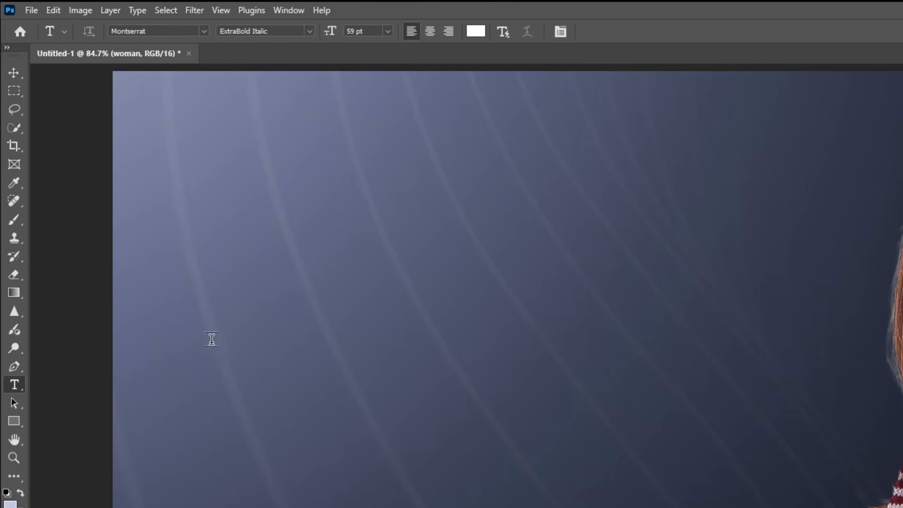
{"action": "left_click", "coordinate": [255, 343]}
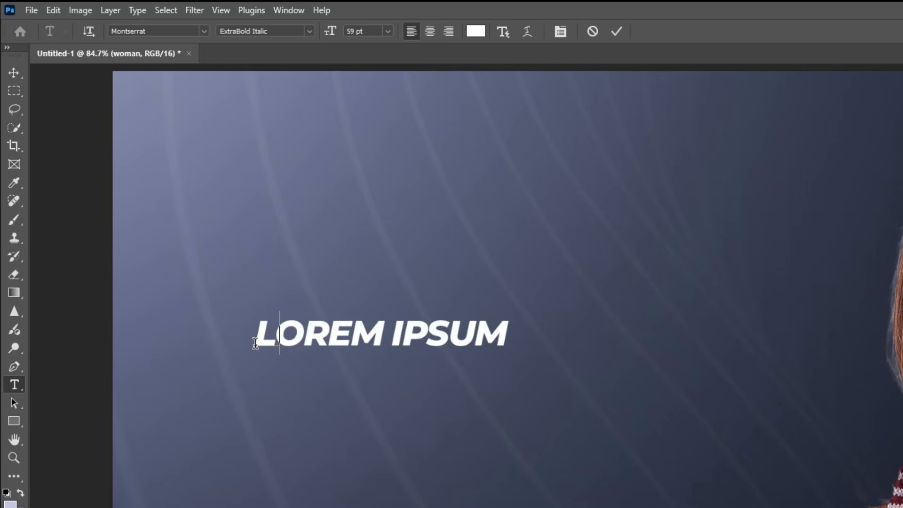
{"action": "type", "text": "YOUTUBE"}
{"action": "key", "text": "ctrl+Return"}
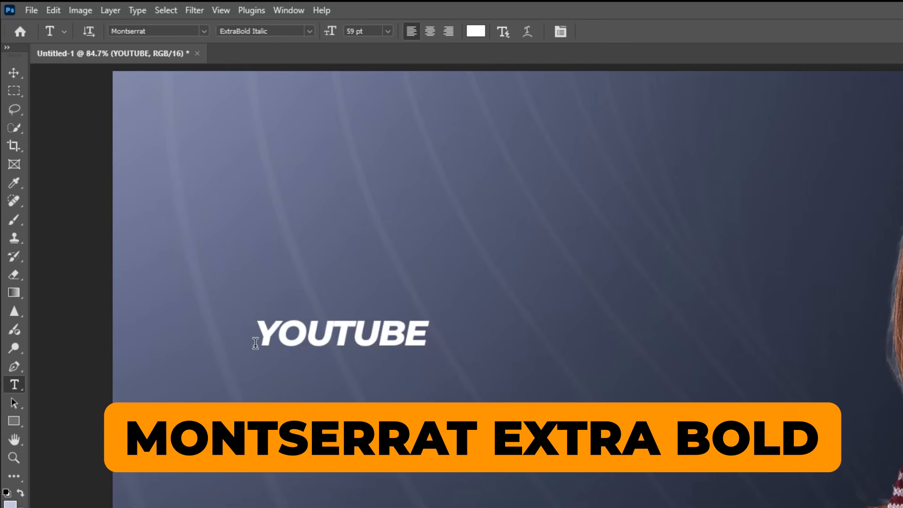
{"action": "left_click", "coordinate": [560, 31]}
{"action": "left_click_drag", "start_coordinate": [195, 201], "coordinate": [676, 293]}
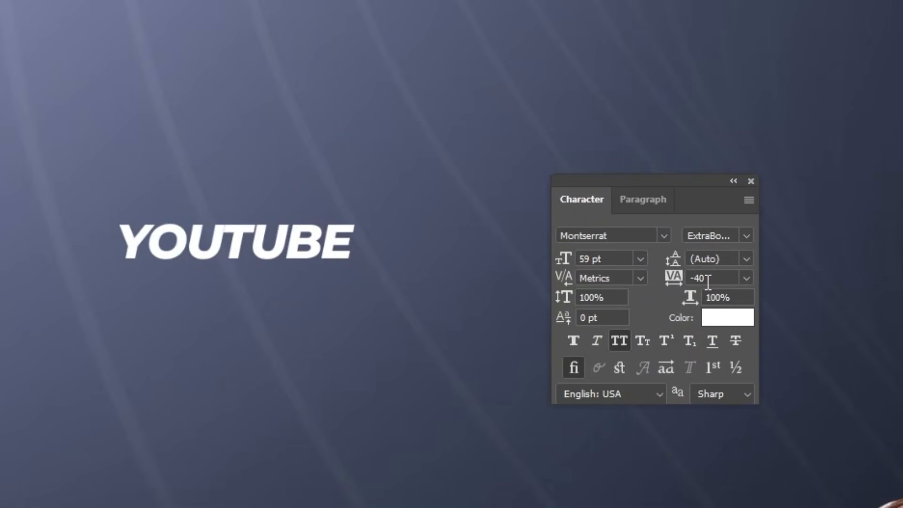
- Enlarge the YOUTUBE text proportionally and move it to the upper left of the canvas
{"action": "key", "text": "ctrl+t"}
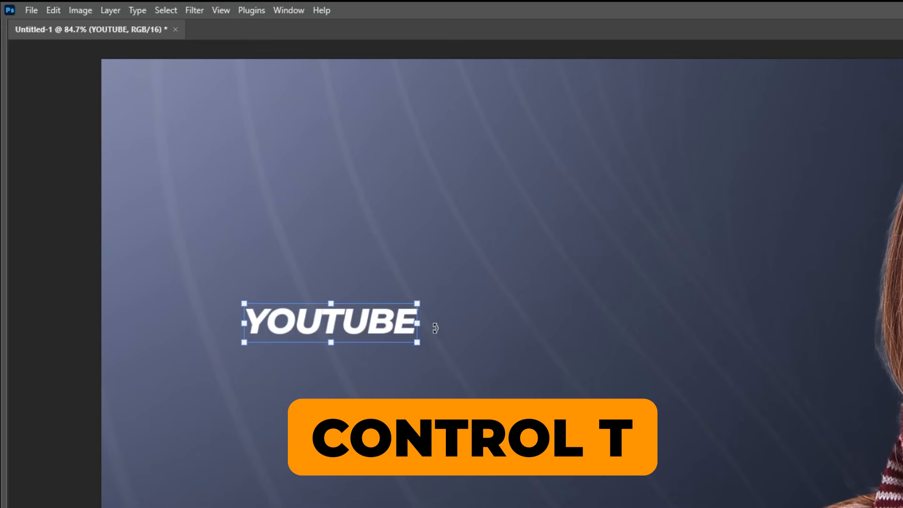
{"action": "left_click_drag", "start_coordinate": [417, 304], "coordinate": [564, 268]}
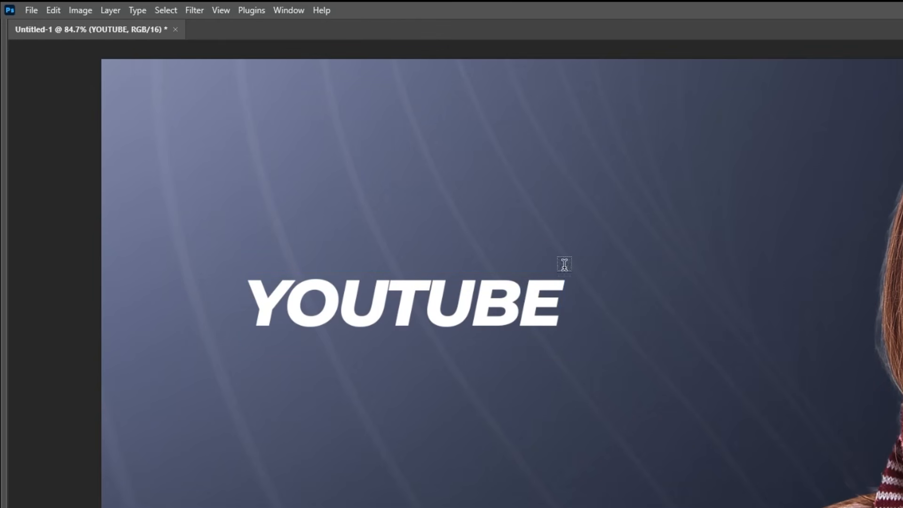
{"action": "left_click_drag", "start_coordinate": [440, 323], "coordinate": [378, 251]}
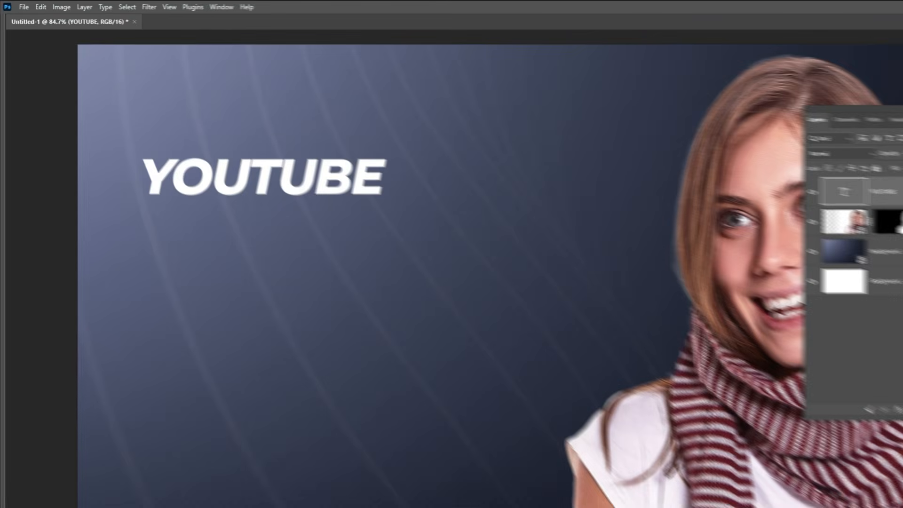
- Add a Gradient Overlay effect to the YOUTUBE text layer
{"action": "left_click_drag", "start_coordinate": [803, 95], "coordinate": [677, 88]}
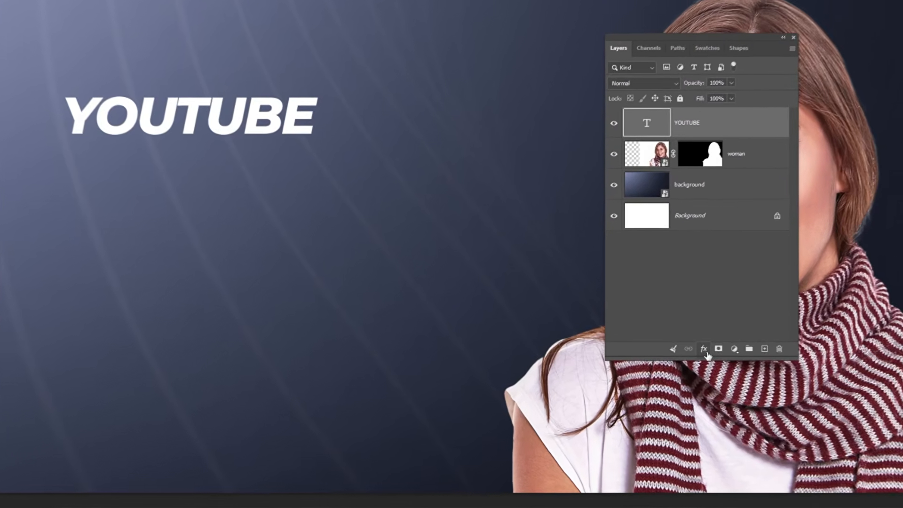
{"action": "left_click", "coordinate": [658, 348]}
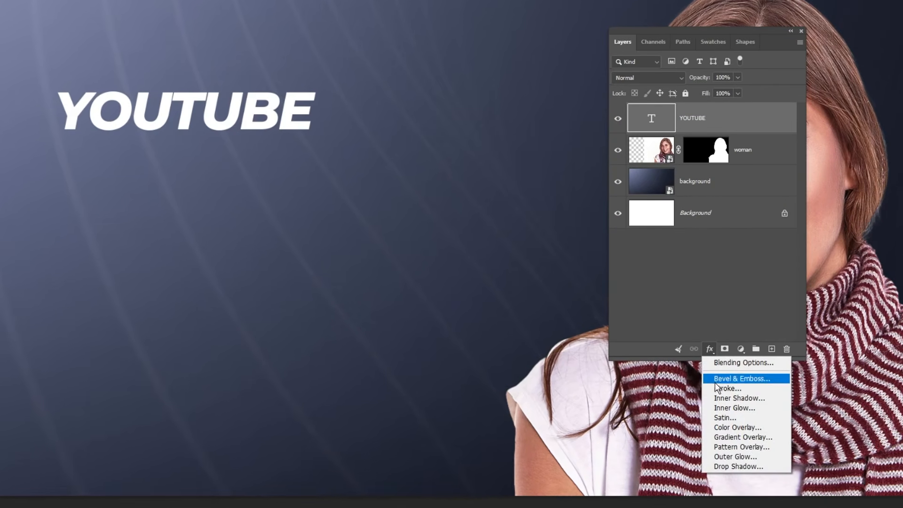
{"action": "left_click", "coordinate": [778, 439]}
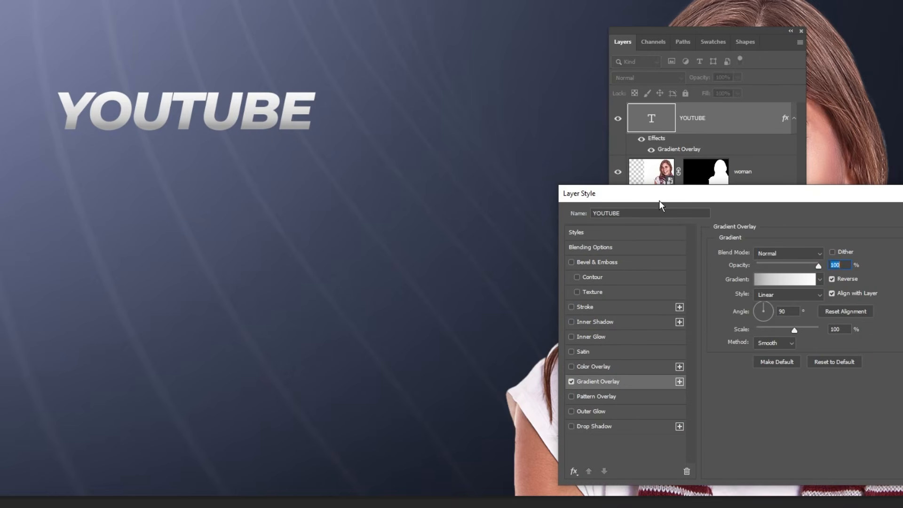
- Set the overlay gradient's stops to white (ffffff) and grey (a1a0a0), with Reverse enabled
{"action": "left_click", "coordinate": [785, 279]}
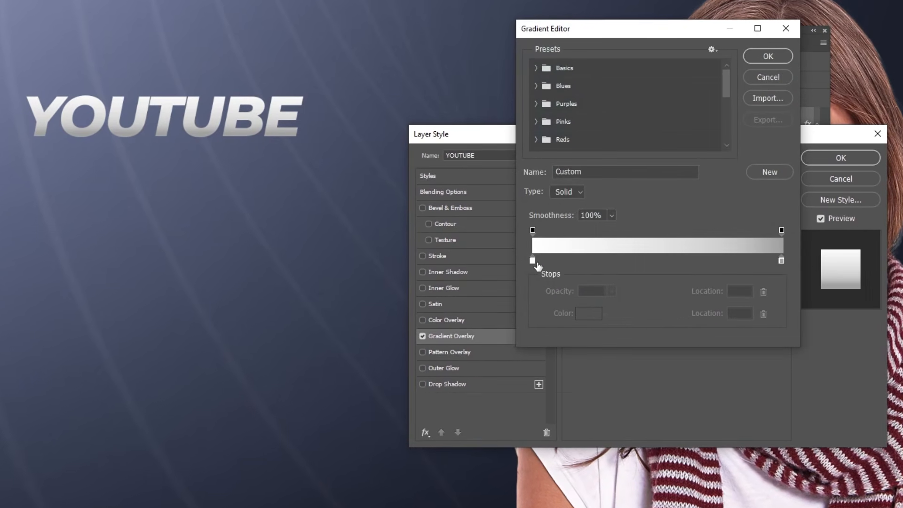
{"action": "left_click", "coordinate": [588, 313]}
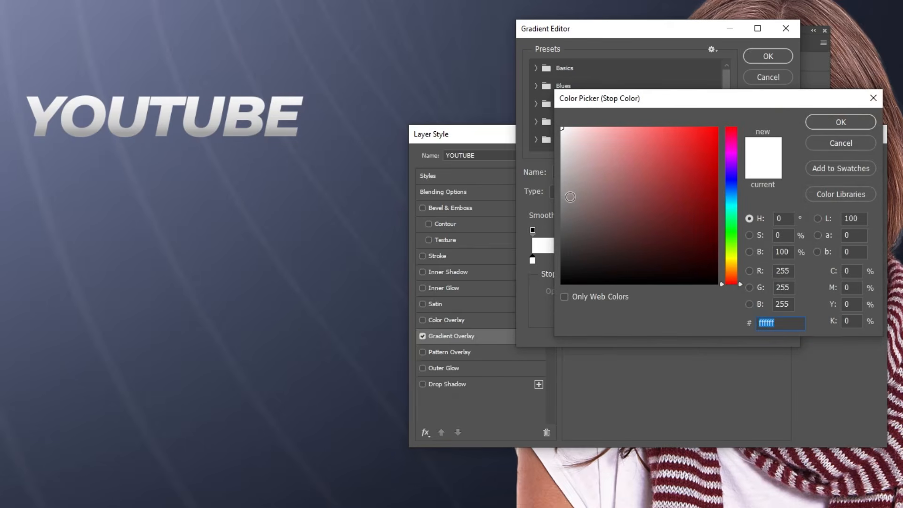
{"action": "left_click", "coordinate": [810, 126]}
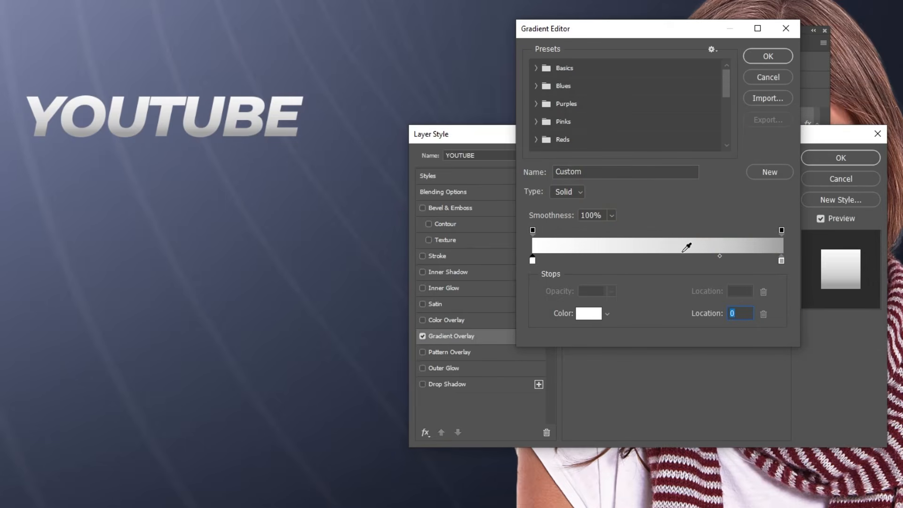
{"action": "left_click", "coordinate": [591, 315]}
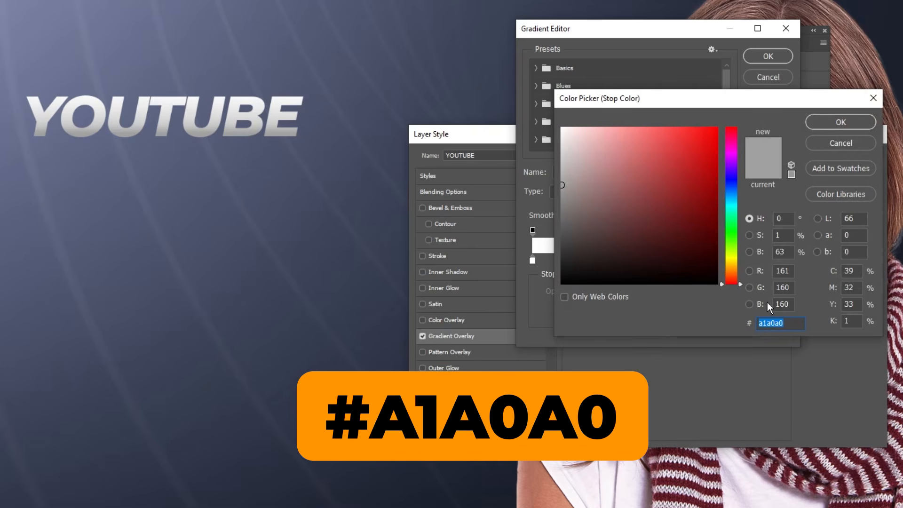
{"action": "left_click", "coordinate": [850, 125]}
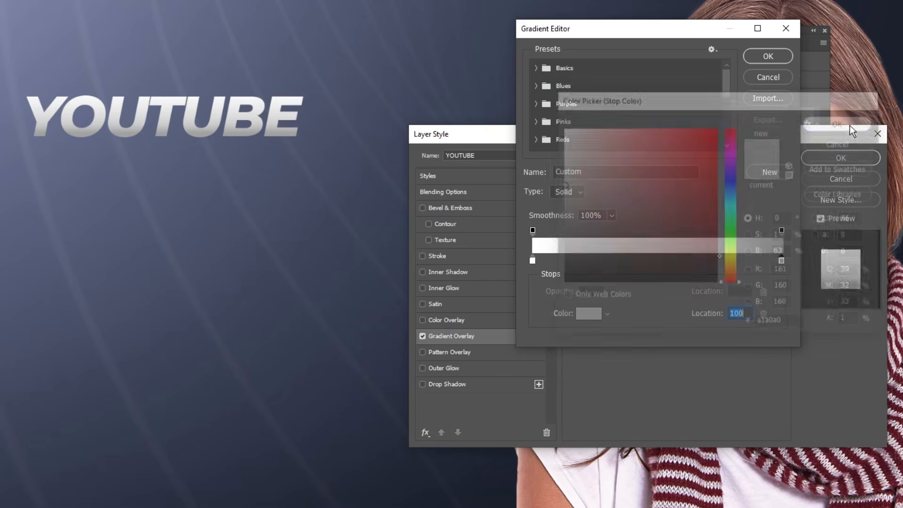
{"action": "left_click", "coordinate": [785, 56]}
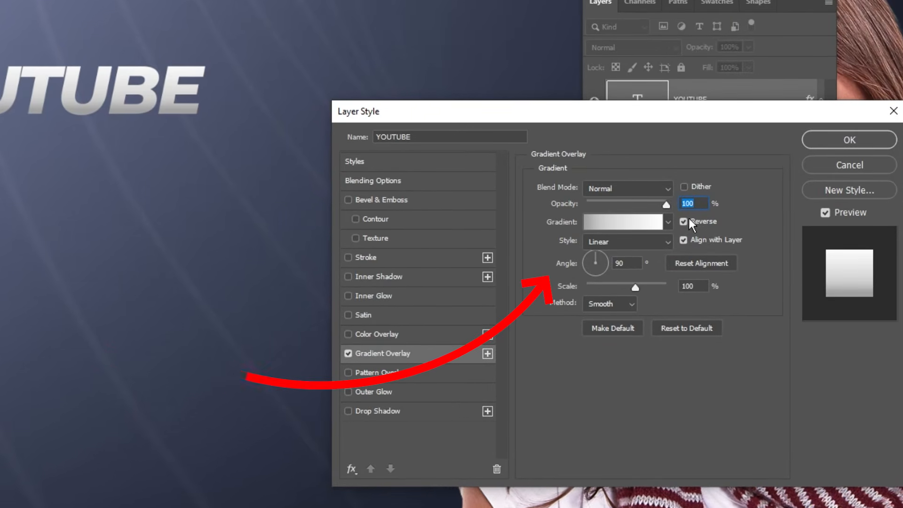
{"action": "left_click", "coordinate": [684, 219]}
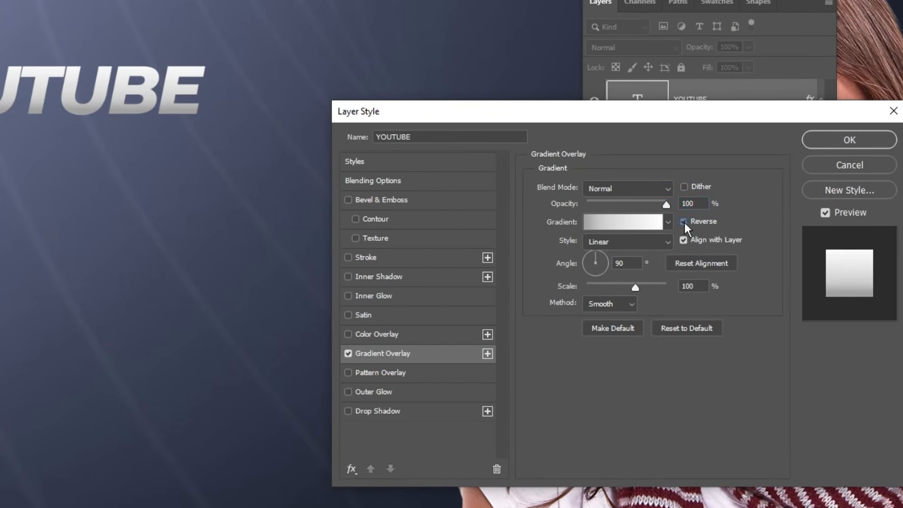
{"action": "left_click", "coordinate": [684, 222]}
{"action": "left_click", "coordinate": [684, 221]}
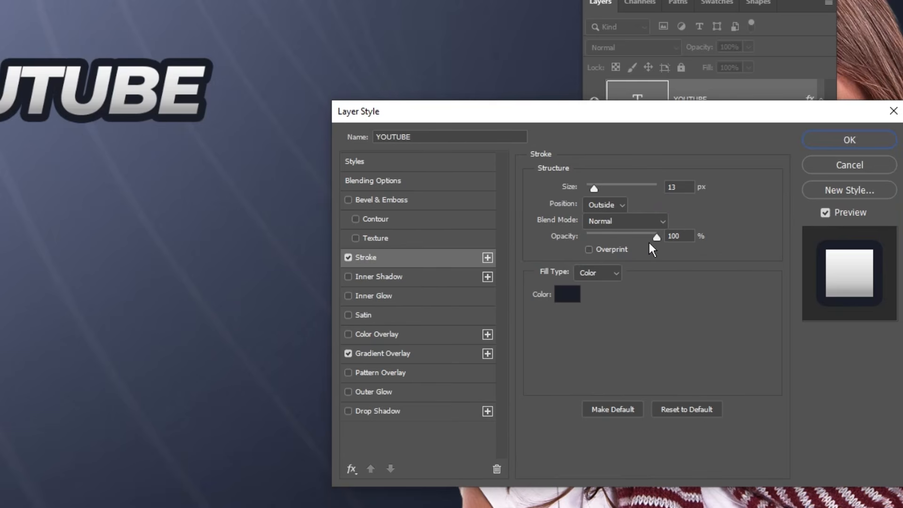
- Give the YOUTUBE text a 13 px outside stroke in dark blue 1a1d27 and apply the layer style
{"action": "left_click", "coordinate": [570, 294]}
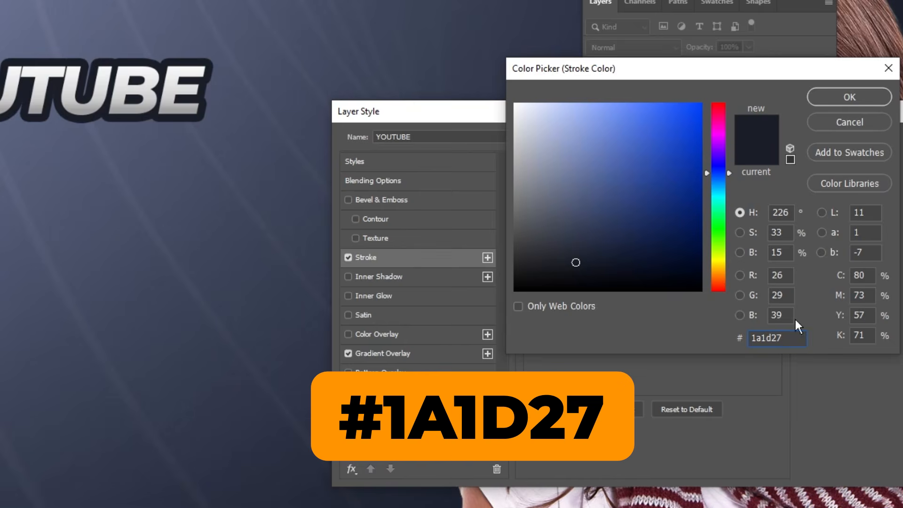
{"action": "left_click", "coordinate": [828, 97]}
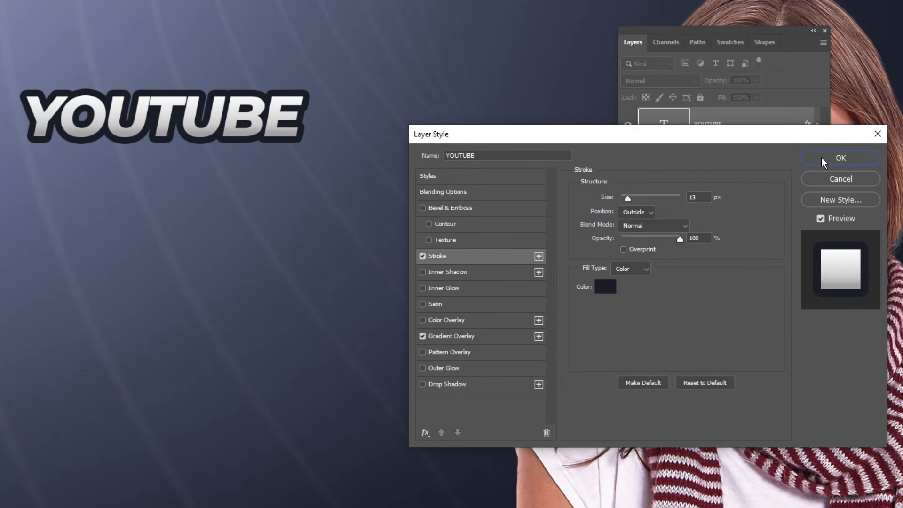
{"action": "left_click", "coordinate": [821, 157]}
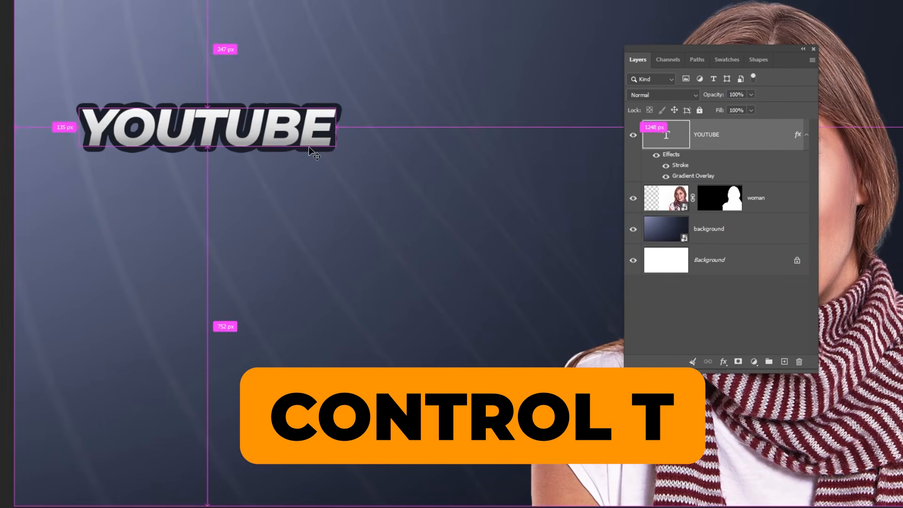
- Enlarge the styled YOUTUBE text slightly and duplicate it directly below the original
{"action": "key", "text": "ctrl+t"}
{"action": "left_click_drag", "start_coordinate": [341, 159], "coordinate": [363, 165]}
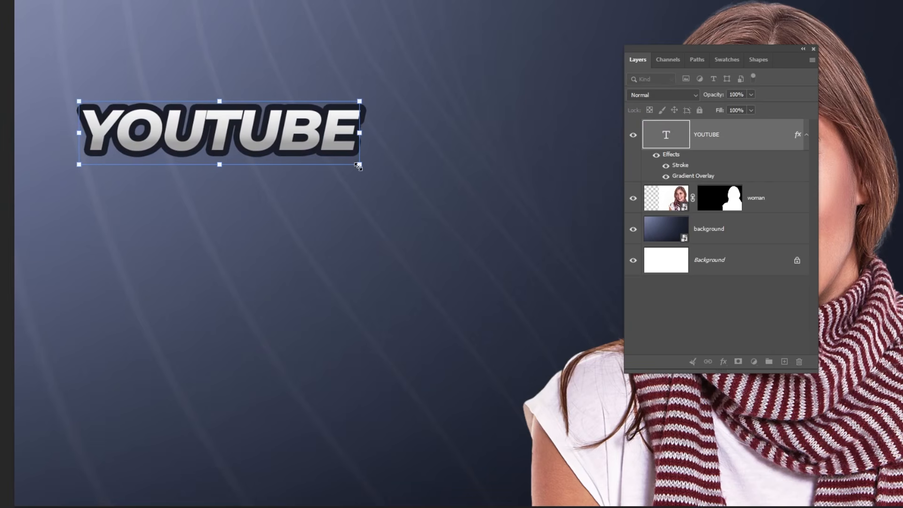
{"action": "key", "text": "Return"}
{"action": "left_click_drag", "start_coordinate": [290, 149], "coordinate": [289, 203]}
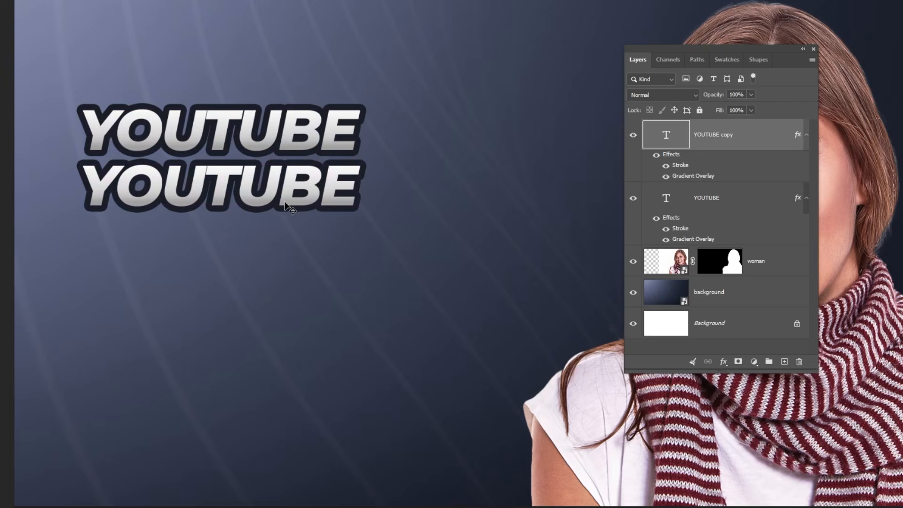
- Replace the wording of the duplicated YOUTUBE text with THUMBNAIL
{"action": "double_click", "coordinate": [278, 200]}
{"action": "type", "text": "THUMBNAIL"}
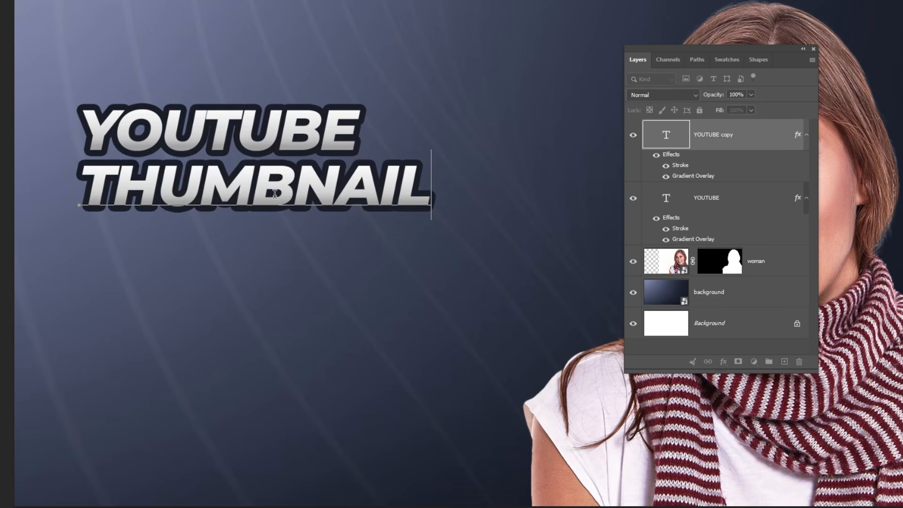
{"action": "key", "text": "ctrl+Return"}
- Enlarge the THUMBNAIL text until it reaches the woman's hair and nudge it up closer to YOUTUBE
{"action": "key", "text": "ctrl+t"}
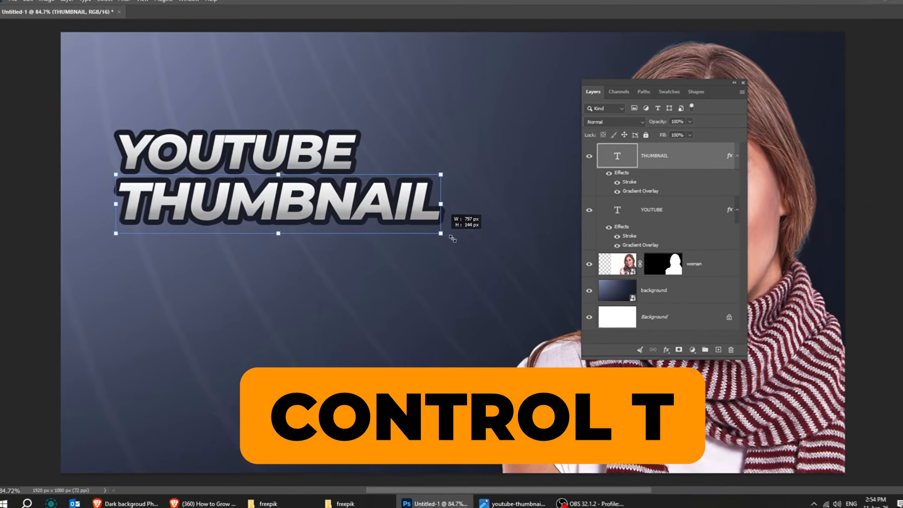
{"action": "left_click_drag", "start_coordinate": [453, 238], "coordinate": [567, 260]}
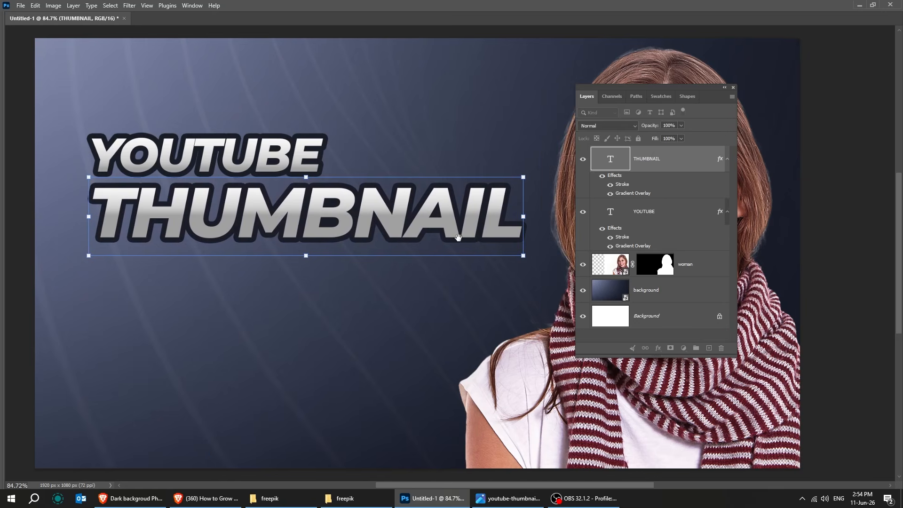
{"action": "left_click_drag", "start_coordinate": [642, 86], "coordinate": [808, 76]}
{"action": "left_click_drag", "start_coordinate": [529, 255], "coordinate": [566, 259]}
{"action": "key", "text": "Return"}
{"action": "key", "text": "shift+Up"}
{"action": "key", "text": "shift+Up"}
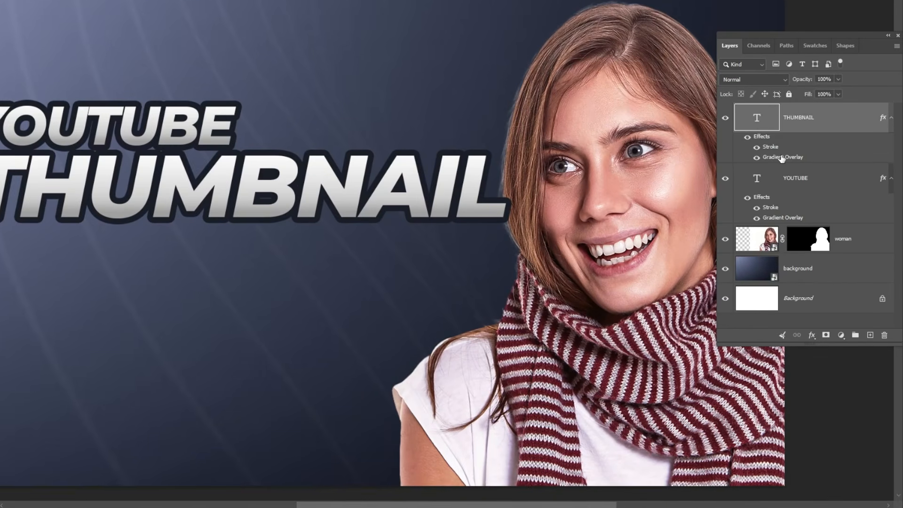
- Change the white stop of the THUMBNAIL layer's Gradient Overlay to yellow fff604
{"action": "double_click", "coordinate": [762, 159]}
{"action": "left_click", "coordinate": [558, 222]}
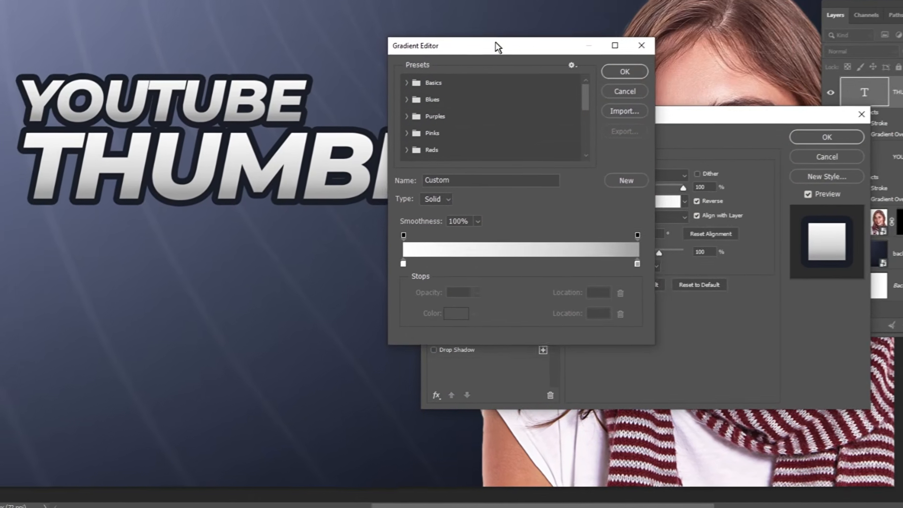
{"action": "double_click", "coordinate": [421, 261]}
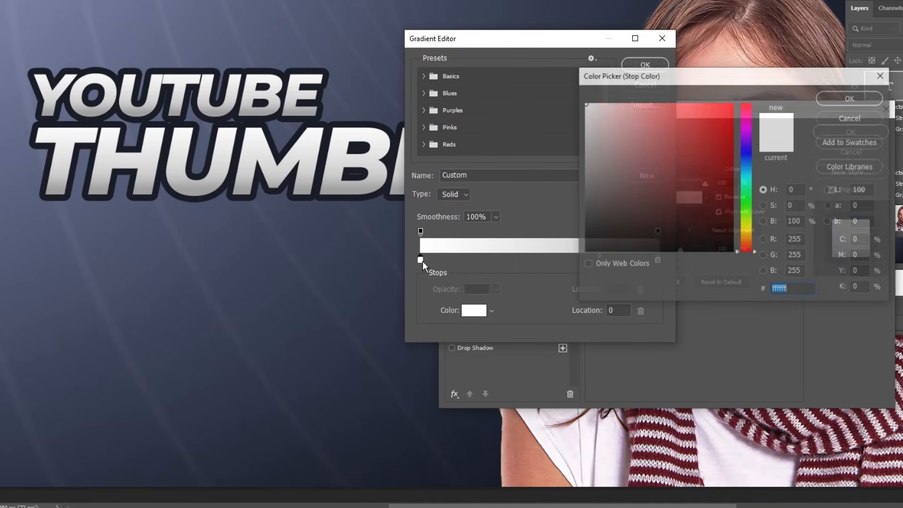
{"action": "left_click_drag", "start_coordinate": [749, 250], "coordinate": [747, 228]}
{"action": "left_click", "coordinate": [708, 172]}
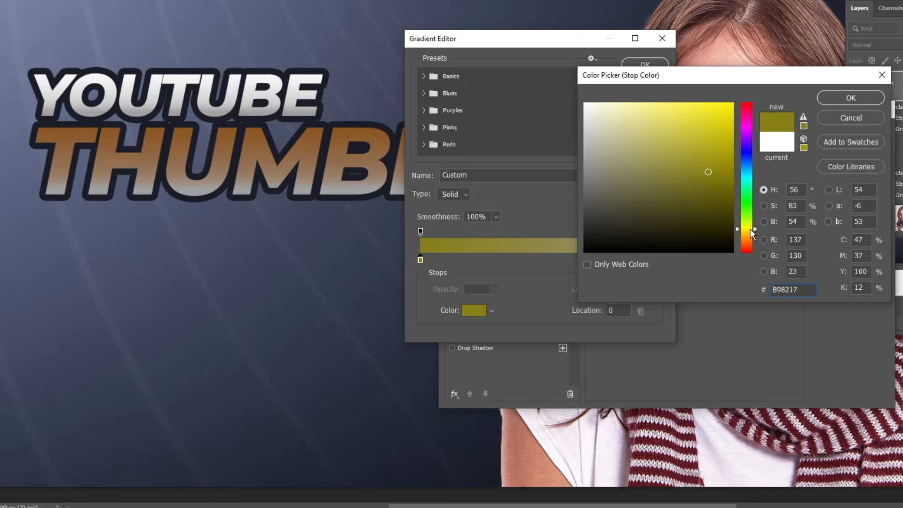
{"action": "left_click", "coordinate": [732, 101]}
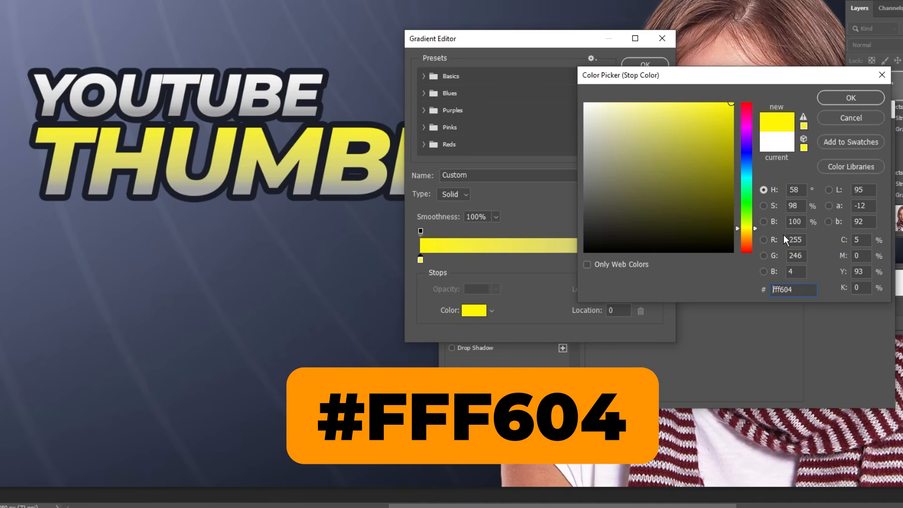
{"action": "left_click", "coordinate": [852, 97]}
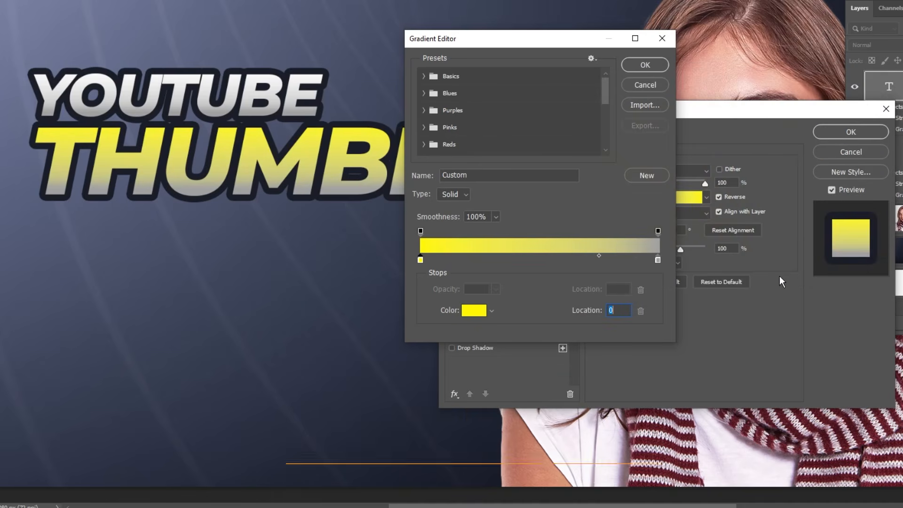
- Set the grey stop of the THUMBNAIL gradient to orange ffa302 and apply the layer style
{"action": "double_click", "coordinate": [658, 261]}
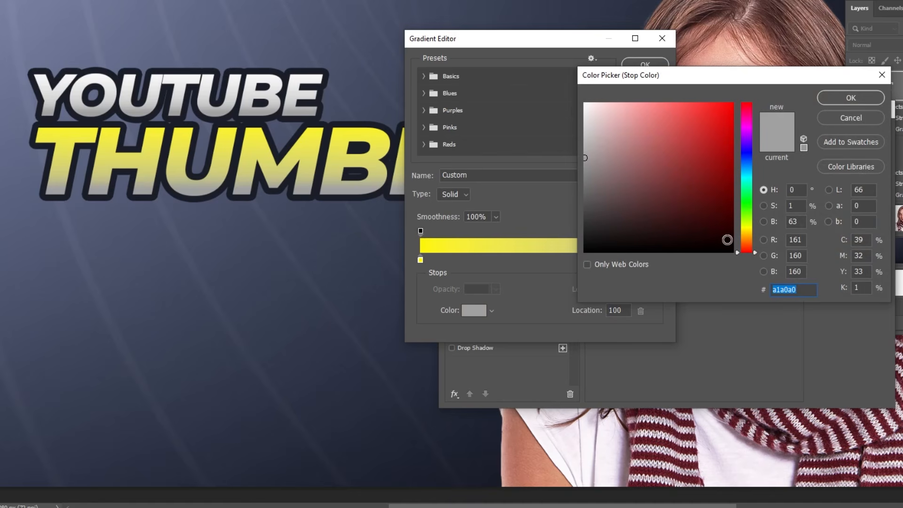
{"action": "left_click_drag", "start_coordinate": [744, 249], "coordinate": [745, 237]}
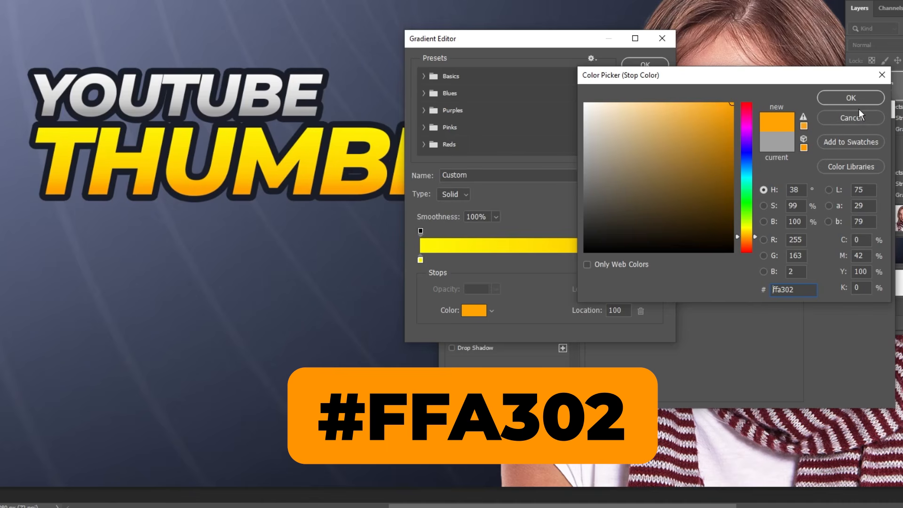
{"action": "left_click", "coordinate": [851, 98]}
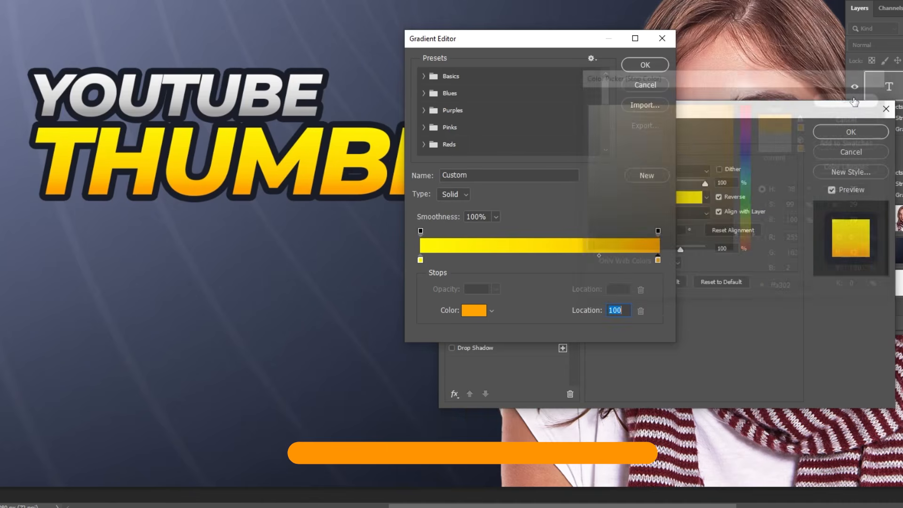
{"action": "left_click", "coordinate": [647, 64]}
{"action": "left_click", "coordinate": [849, 134]}
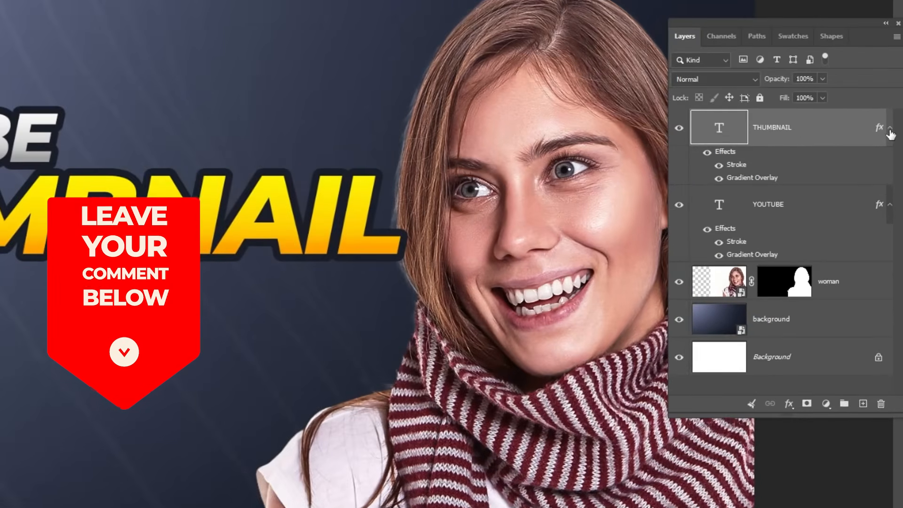
- Collapse the effects of both text layers and put the two layers in a group named TEXT
{"action": "left_click", "coordinate": [893, 147]}
{"action": "left_click", "coordinate": [889, 166]}
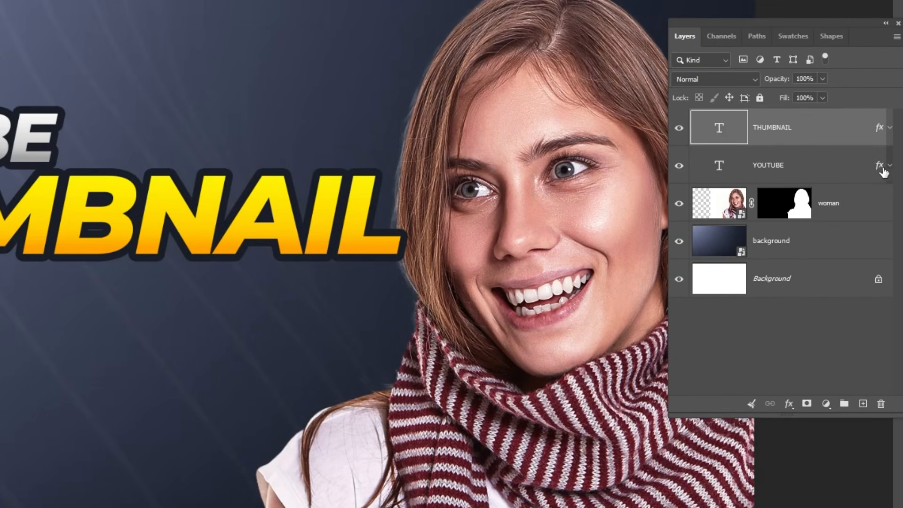
{"action": "left_click", "coordinate": [792, 172]}
{"action": "left_click", "coordinate": [791, 141], "text": "shift"}
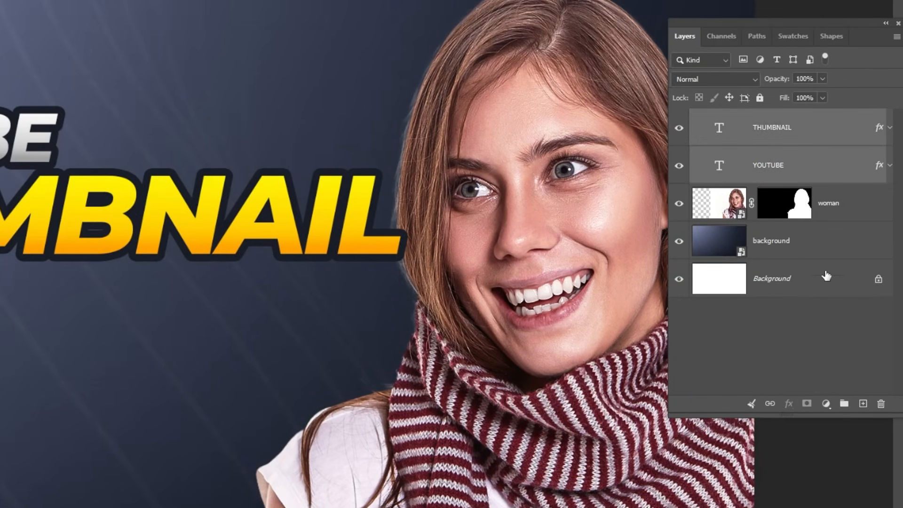
{"action": "left_click", "coordinate": [844, 404]}
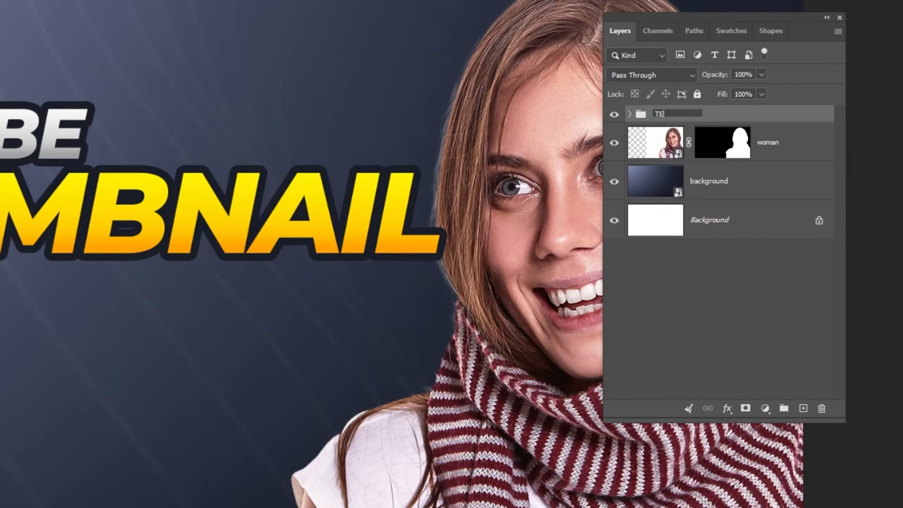
- Give the TEXT group a Magenta colour label
{"action": "right_click", "coordinate": [664, 117]}
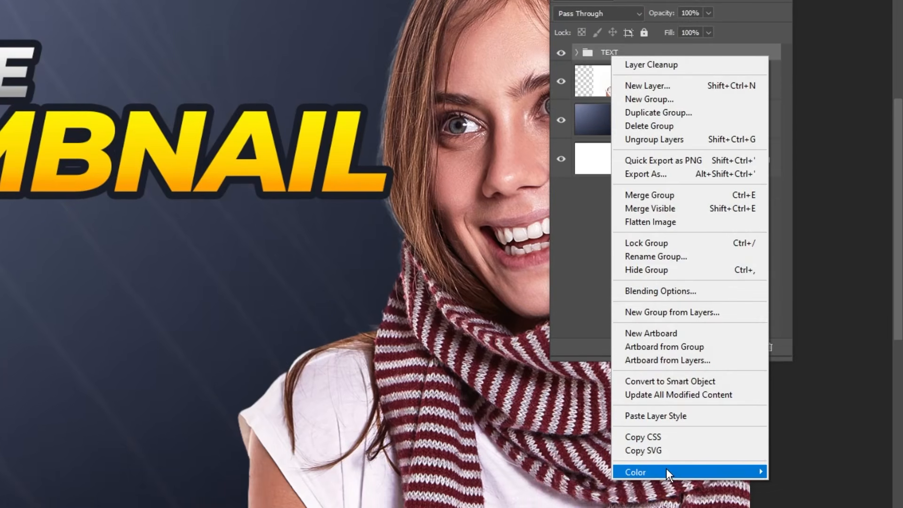
{"action": "mouse_move", "coordinate": [666, 467]}
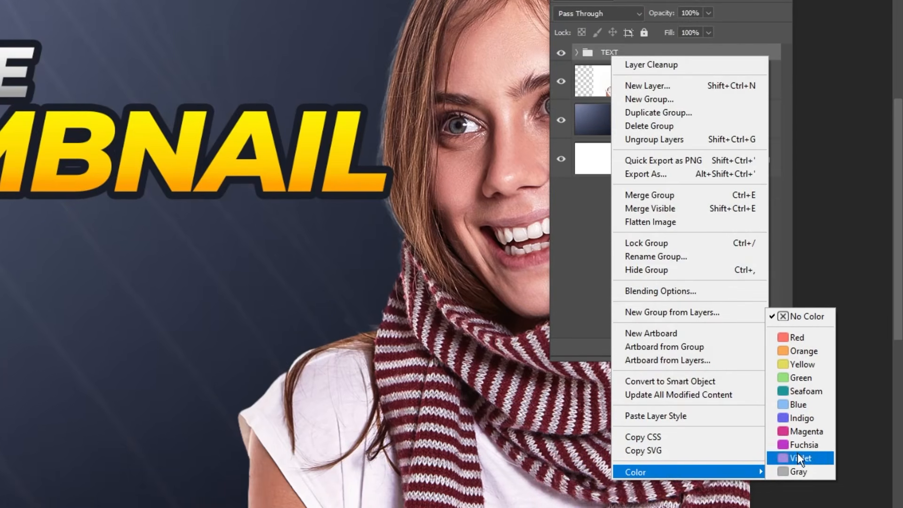
{"action": "left_click", "coordinate": [805, 434]}
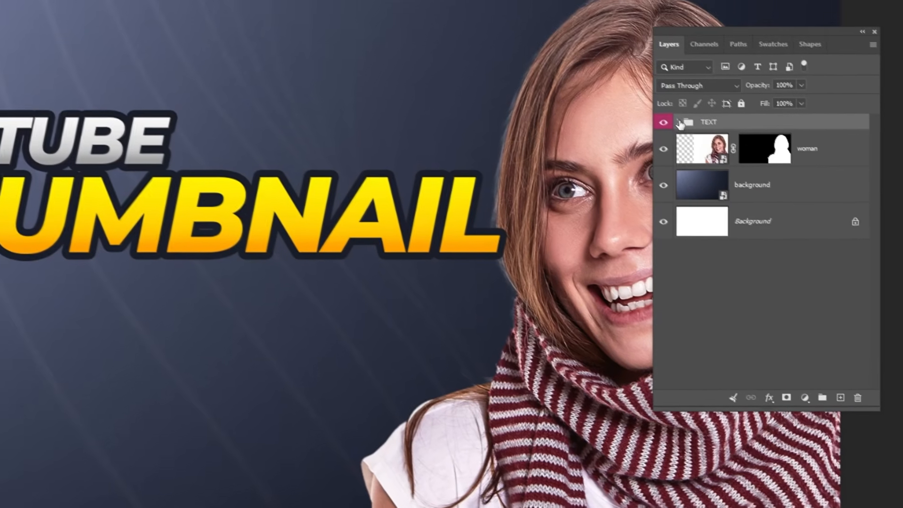
- Expand the TEXT group and move the YOUTUBE layer above THUMBNAIL
{"action": "left_click", "coordinate": [576, 52]}
{"action": "left_click", "coordinate": [784, 162]}
{"action": "left_click", "coordinate": [798, 190]}
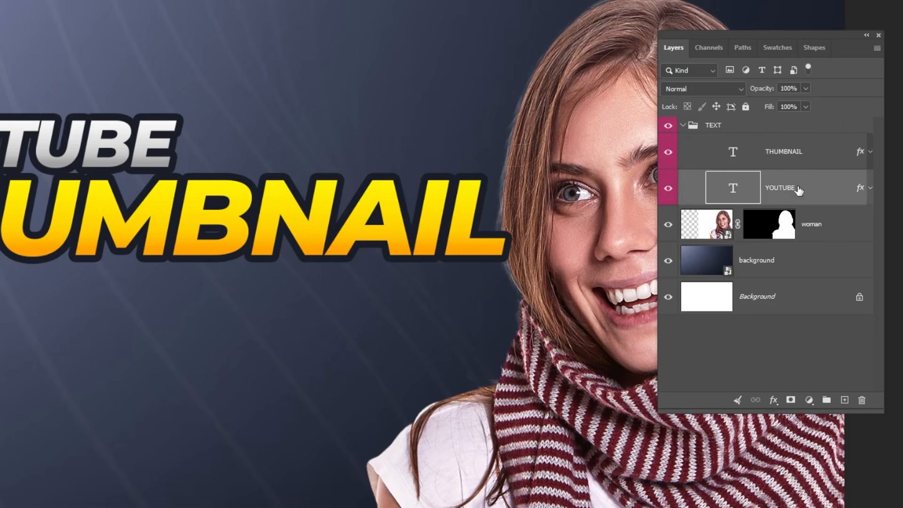
{"action": "left_click_drag", "start_coordinate": [785, 198], "coordinate": [793, 164]}
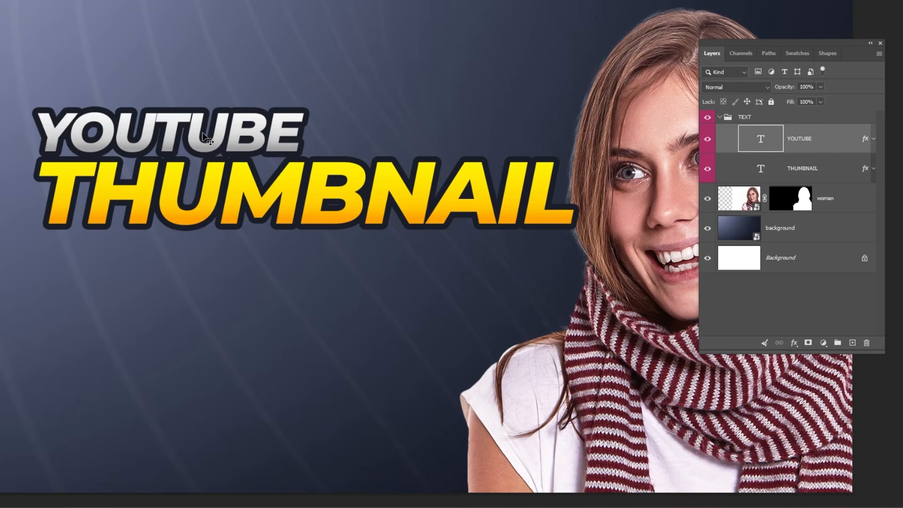
- Duplicate the YOUTUBE text below the THUMBNAIL line and change the copy's wording to DESIGN
{"action": "right_click", "coordinate": [204, 135]}
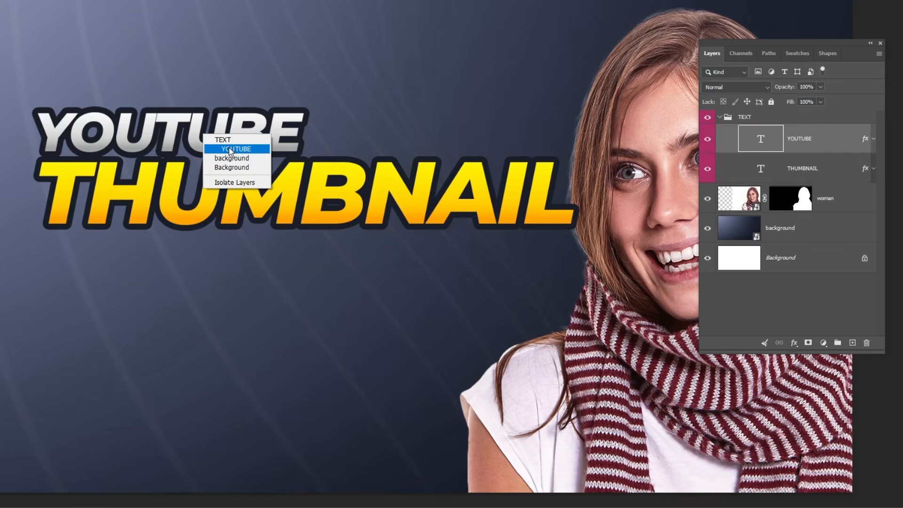
{"action": "left_click", "coordinate": [230, 150]}
{"action": "left_click_drag", "start_coordinate": [221, 140], "coordinate": [221, 266]}
{"action": "double_click", "coordinate": [208, 258]}
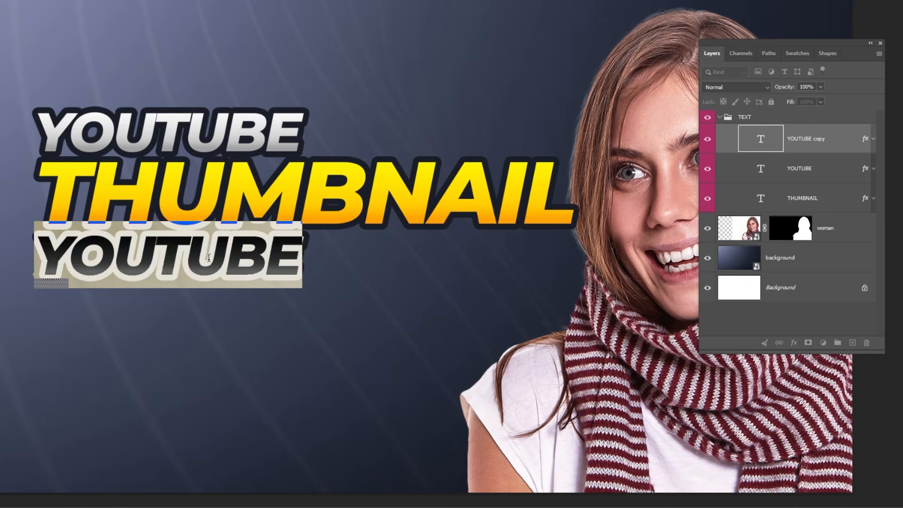
{"action": "type", "text": "DESIGN."}
{"action": "key", "text": "ctrl+Return"}
- Scale up the DESIGN. text to nearly the width of THUMBNAIL and nudge it up towards that line
{"action": "key", "text": "ctrl+t"}
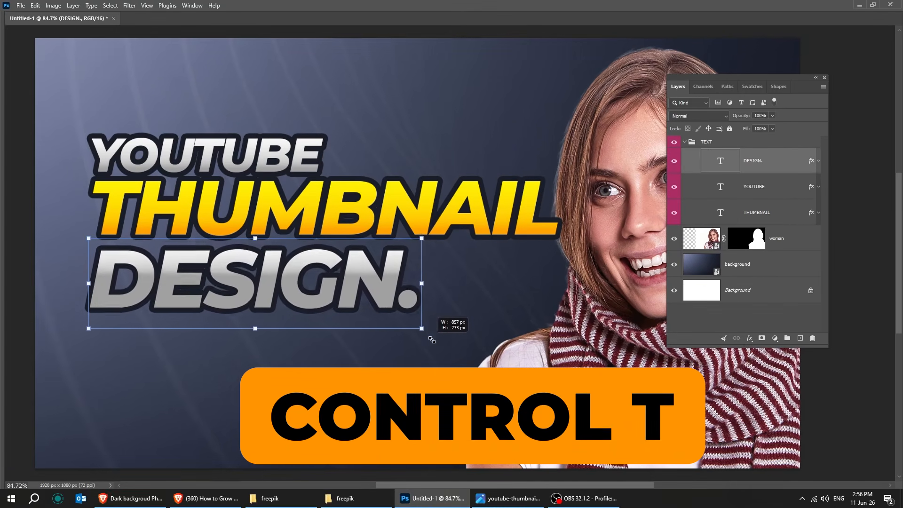
{"action": "left_click_drag", "start_coordinate": [432, 340], "coordinate": [499, 351]}
{"action": "key", "text": "Return"}
{"action": "key", "text": "Up"}
{"action": "key", "text": "Up"}
{"action": "key", "text": "Up"}
{"action": "key", "text": "Up"}
{"action": "key", "text": "Up"}
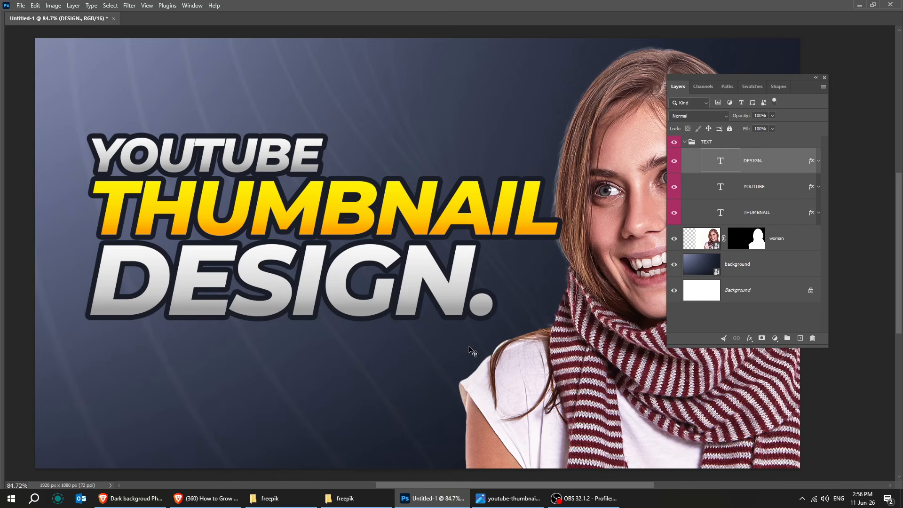
{"action": "key", "text": "Up"}
{"action": "key", "text": "Up"}
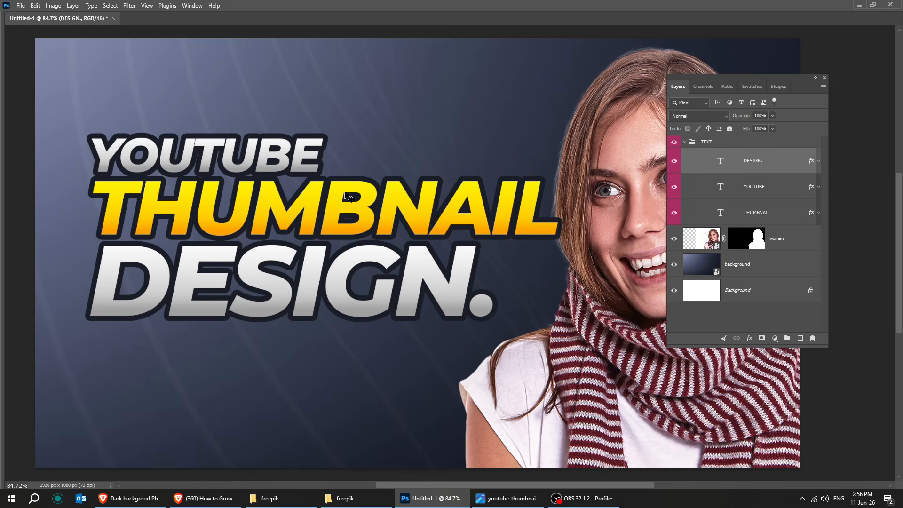
- Select the YOUTUBE text and enlarge it slightly above the THUMBNAIL line
{"action": "right_click", "coordinate": [309, 163]}
{"action": "left_click", "coordinate": [328, 176]}
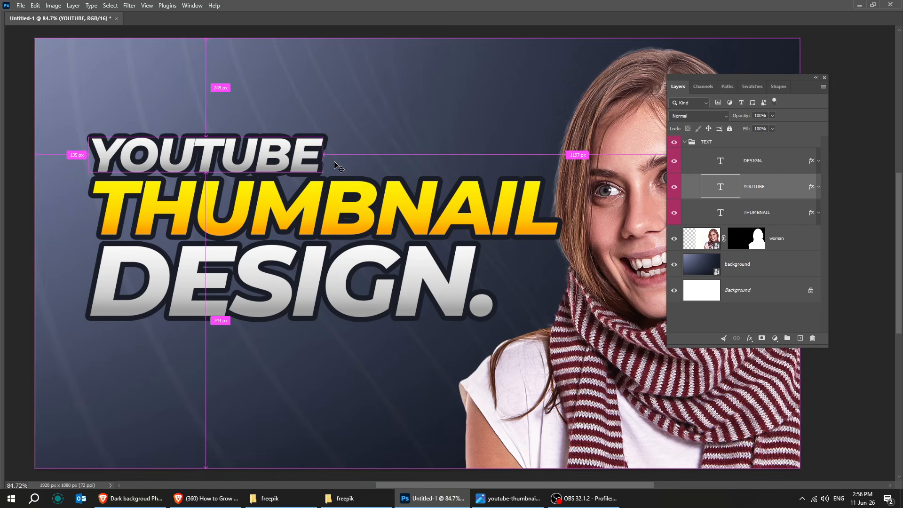
{"action": "left_click_drag", "start_coordinate": [327, 134], "coordinate": [352, 132]}
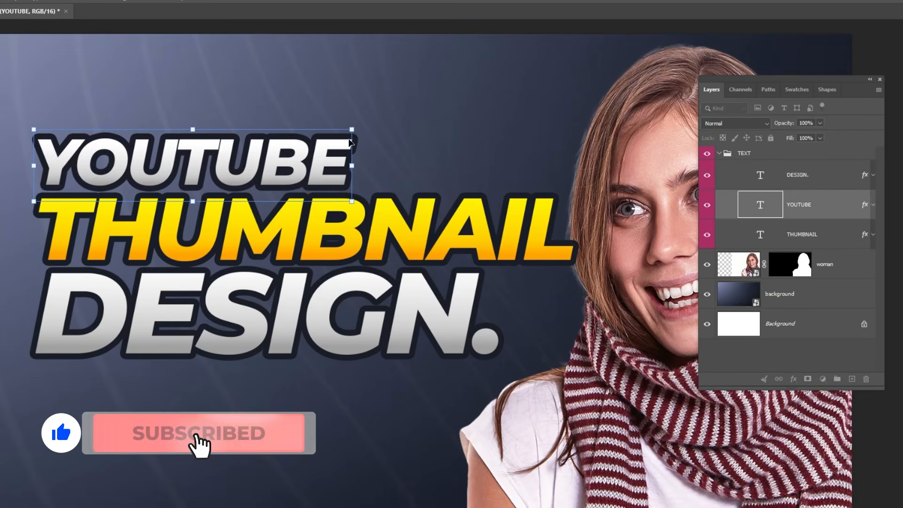
{"action": "key", "text": "Return"}
- Nudge the DESIGN. text up slightly and move its layer below THUMBNAIL in the TEXT group
{"action": "left_click", "coordinate": [800, 175]}
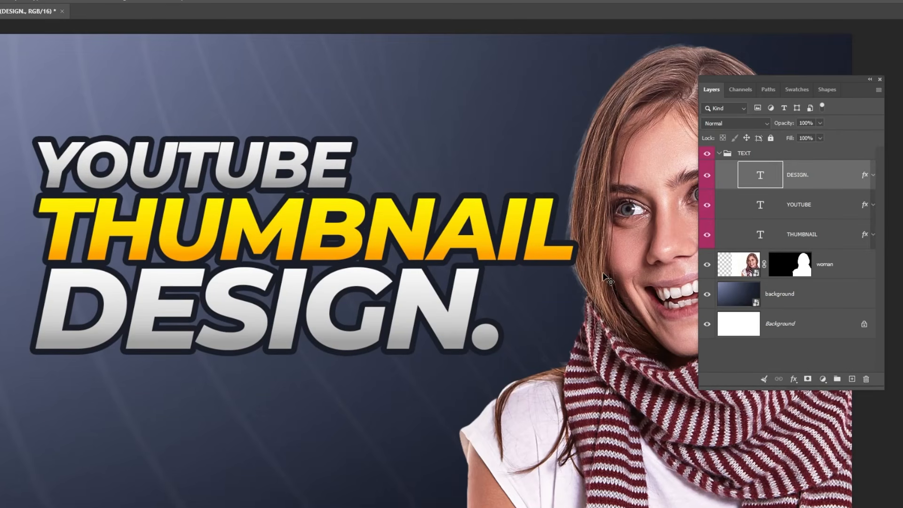
{"action": "left_click_drag", "start_coordinate": [820, 180], "coordinate": [832, 245]}
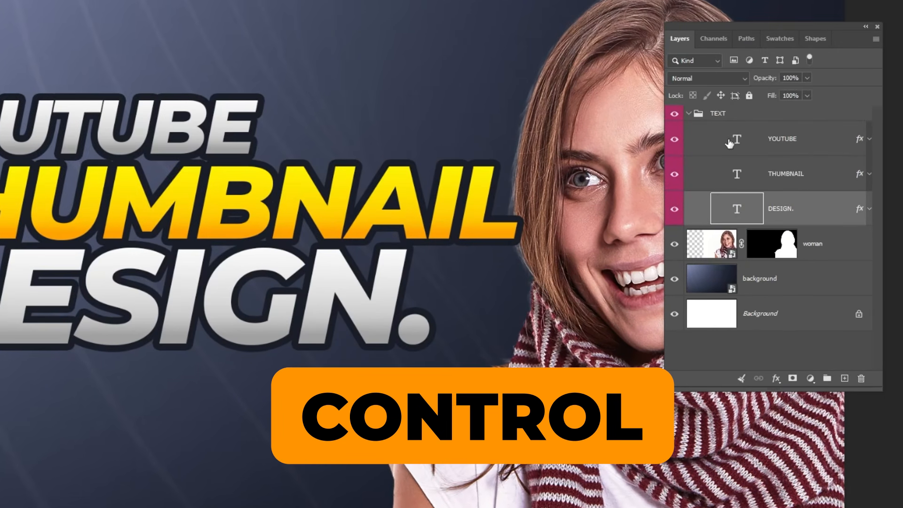
- Load the letter outlines of the YOUTUBE, THUMBNAIL and DESIGN. layers as one combined selection
{"action": "left_click_drag", "start_coordinate": [702, 145], "coordinate": [739, 144]}
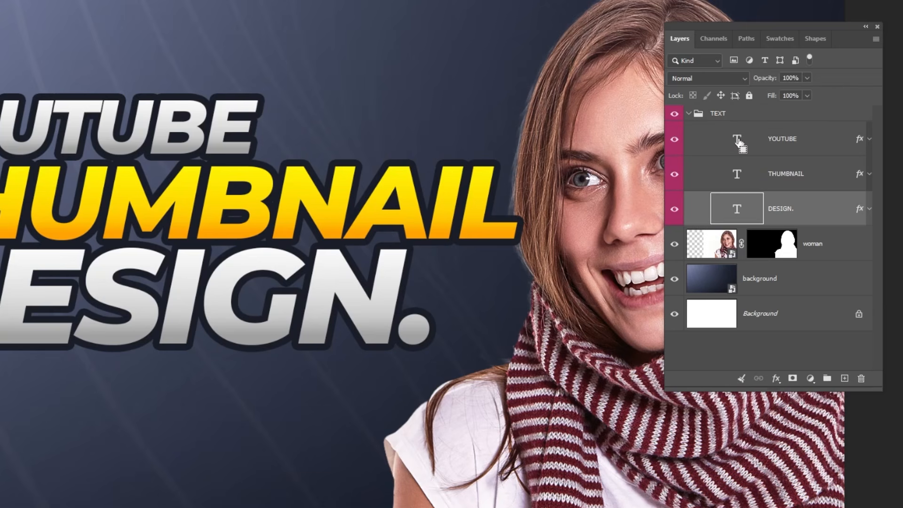
{"action": "left_click", "coordinate": [737, 139], "text": "ctrl"}
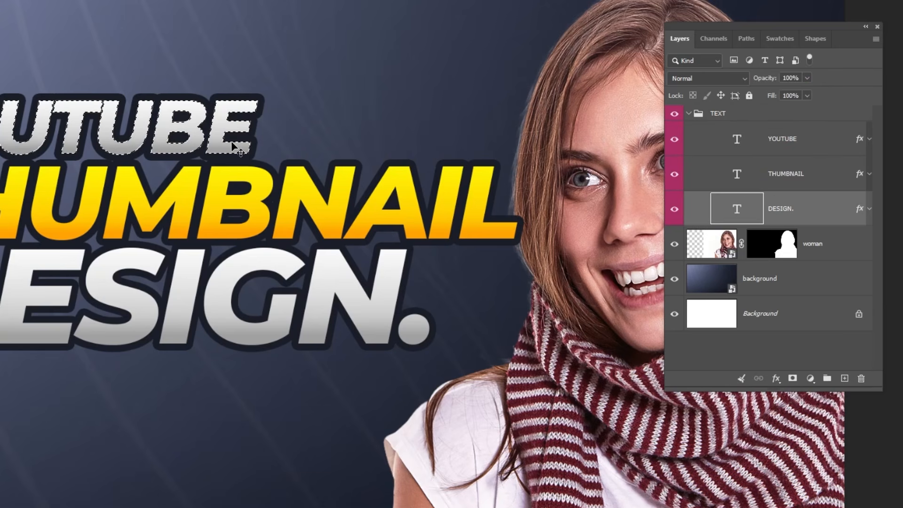
{"action": "left_click", "coordinate": [738, 174], "text": "ctrl+shift"}
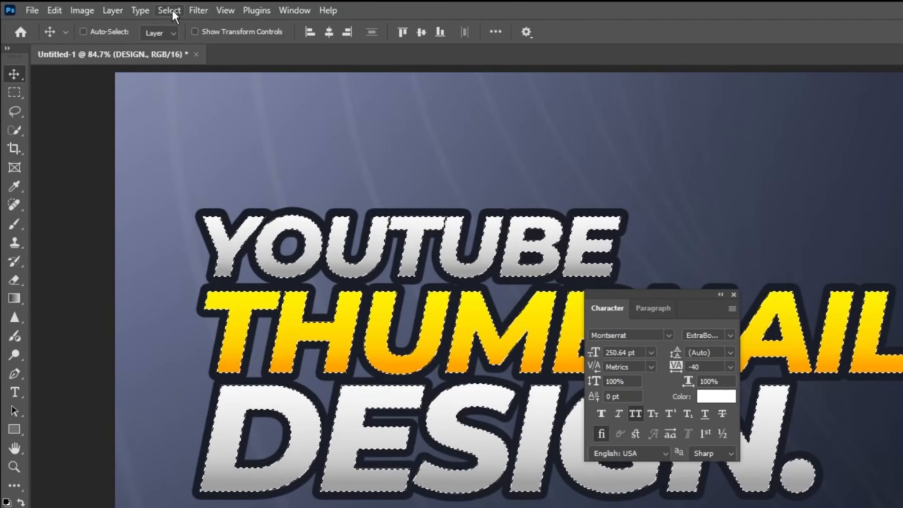
- Expand the combined letter selection of the headline by 13 pixels
{"action": "left_click", "coordinate": [66, 8]}
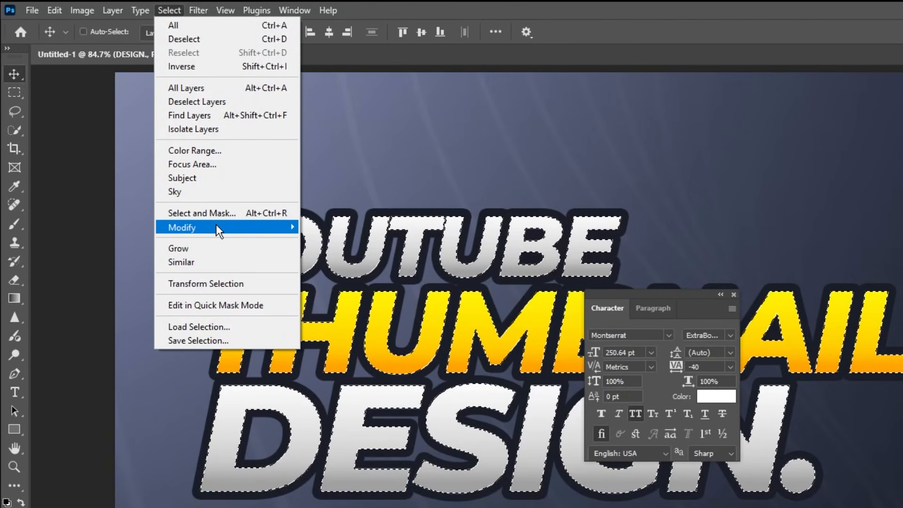
{"action": "mouse_move", "coordinate": [215, 227]}
{"action": "left_click", "coordinate": [355, 255]}
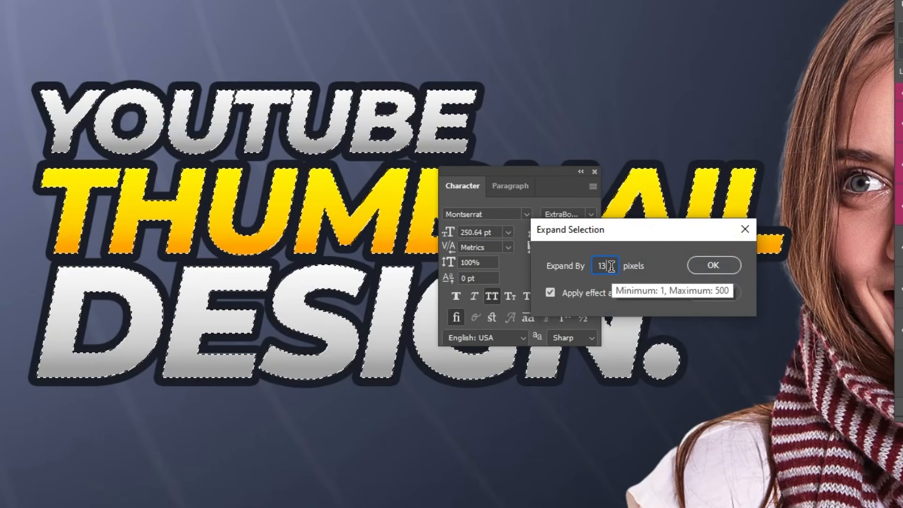
{"action": "left_click", "coordinate": [711, 265]}
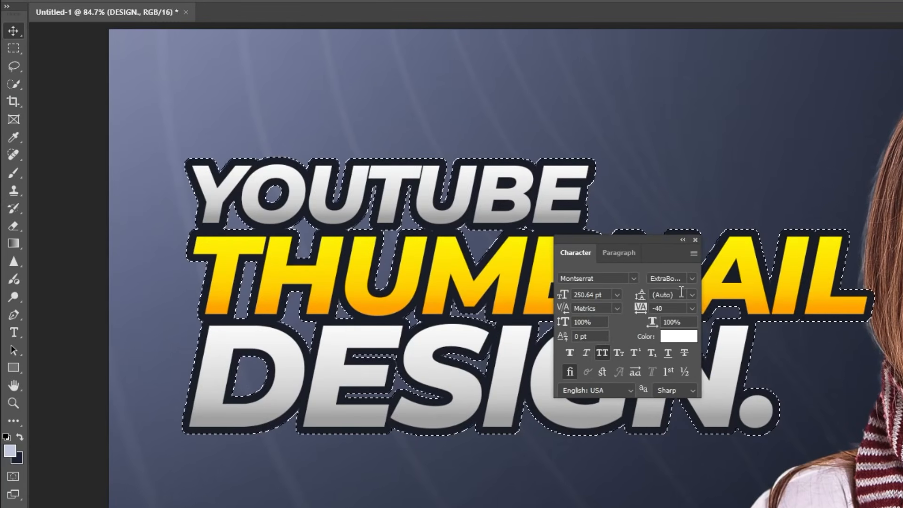
{"action": "left_click", "coordinate": [695, 241]}
- Use the Lasso tool to add the interior gaps between the first letters of THUMBNAIL and DESIGN. to the selection
{"action": "left_click_drag", "start_coordinate": [456, 273], "coordinate": [367, 260]}
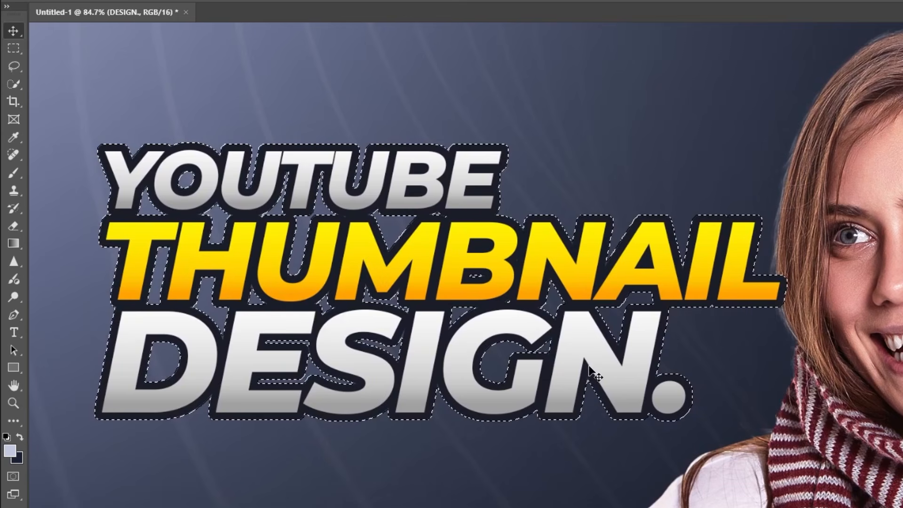
{"action": "left_click", "coordinate": [17, 71]}
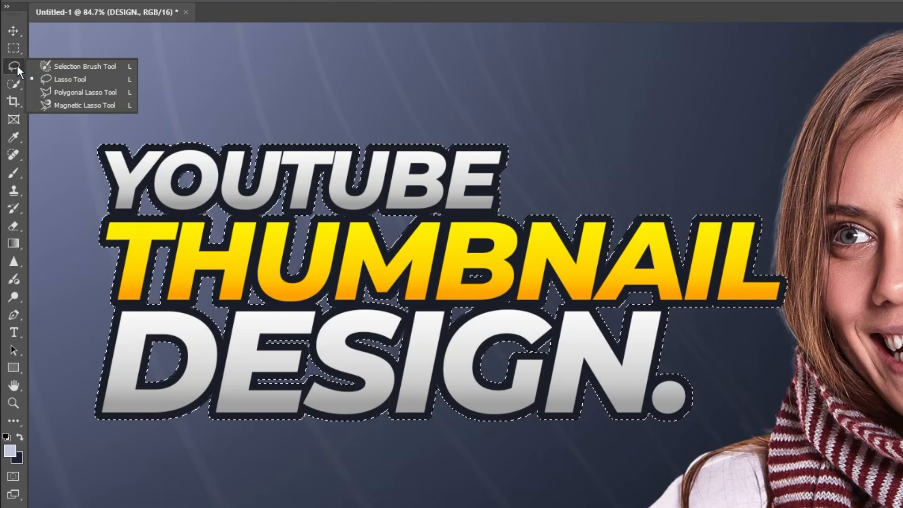
{"action": "left_click", "coordinate": [59, 76]}
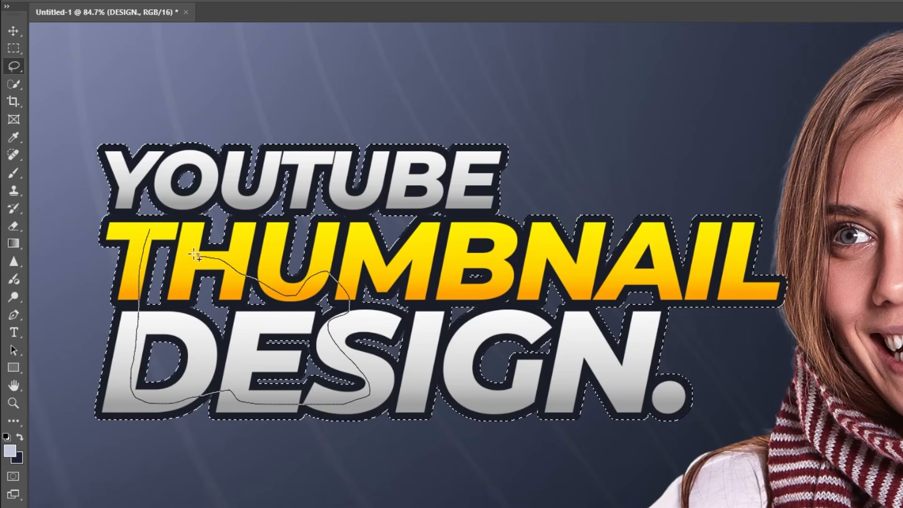
{"action": "left_click_drag", "start_coordinate": [162, 234], "coordinate": [155, 231]}
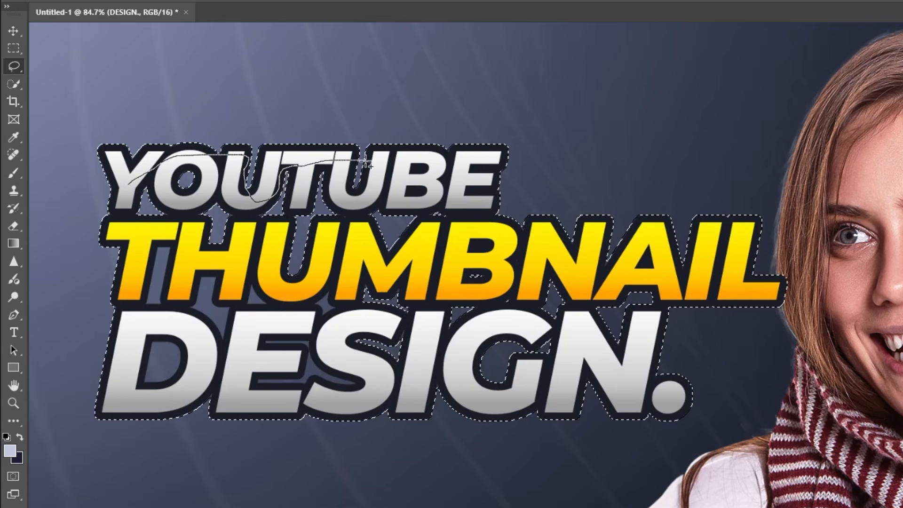
- Add the gaps between YOUTUBE and THUMBNAIL and the remaining ones around DESIGN. to the selection with freehand Lasso outlines
{"action": "left_click_drag", "start_coordinate": [366, 161], "coordinate": [365, 162]}
{"action": "key", "text": "ctrl+z"}
{"action": "mouse_move", "coordinate": [127, 187]}
{"action": "left_mouse_down"}
{"action": "mouse_move", "coordinate": [189, 157]}
{"action": "mouse_move", "coordinate": [213, 160]}
{"action": "left_mouse_up"}
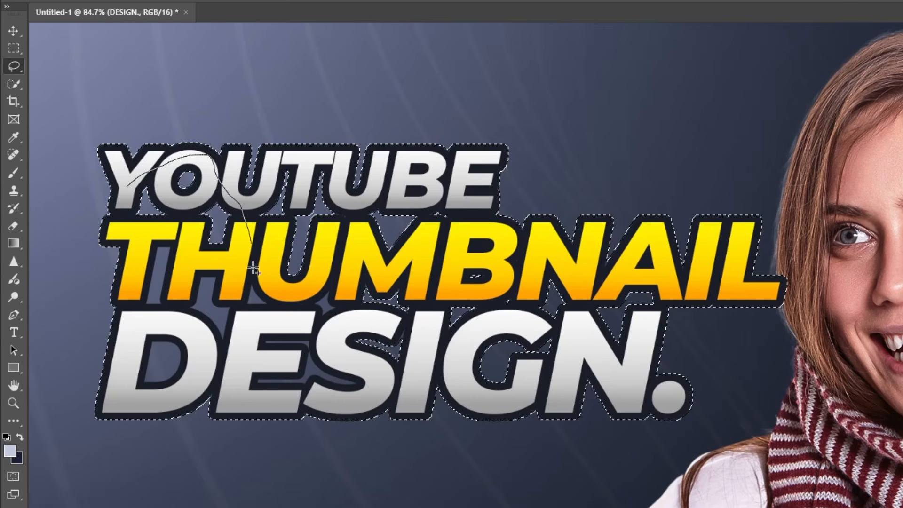
{"action": "left_click_drag", "start_coordinate": [136, 193], "coordinate": [132, 189]}
{"action": "mouse_move", "coordinate": [286, 155]}
{"action": "left_mouse_down"}
{"action": "mouse_move", "coordinate": [266, 191]}
{"action": "mouse_move", "coordinate": [250, 249]}
{"action": "mouse_move", "coordinate": [285, 300]}
{"action": "mouse_move", "coordinate": [374, 320]}
{"action": "mouse_move", "coordinate": [418, 254]}
{"action": "left_mouse_up"}
{"action": "left_click_drag", "start_coordinate": [382, 210], "coordinate": [384, 213]}
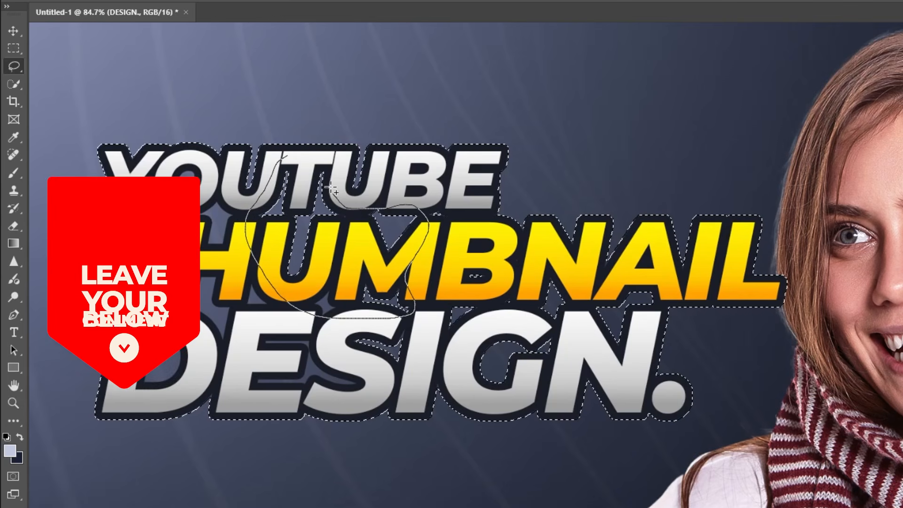
{"action": "mouse_move", "coordinate": [429, 185]}
{"action": "left_mouse_down"}
{"action": "mouse_move", "coordinate": [452, 225]}
{"action": "mouse_move", "coordinate": [449, 206]}
{"action": "left_mouse_up"}
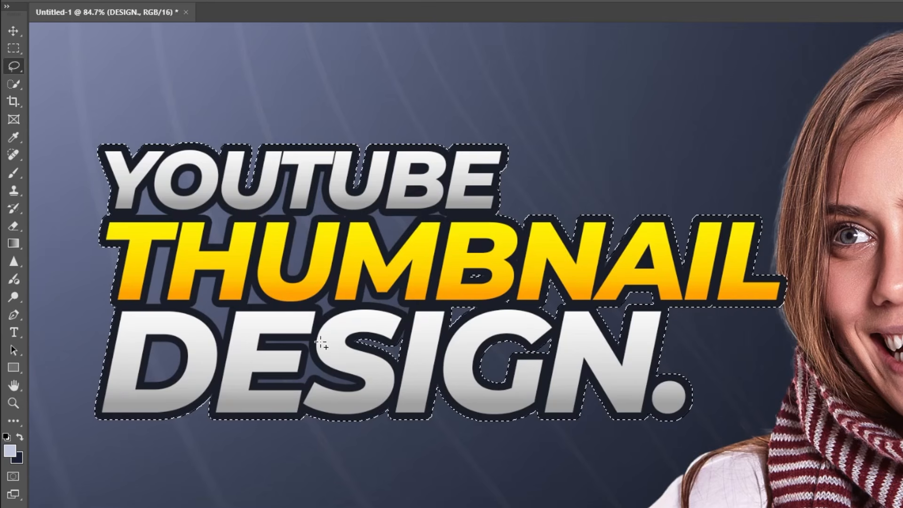
{"action": "left_click_drag", "start_coordinate": [368, 305], "coordinate": [372, 378]}
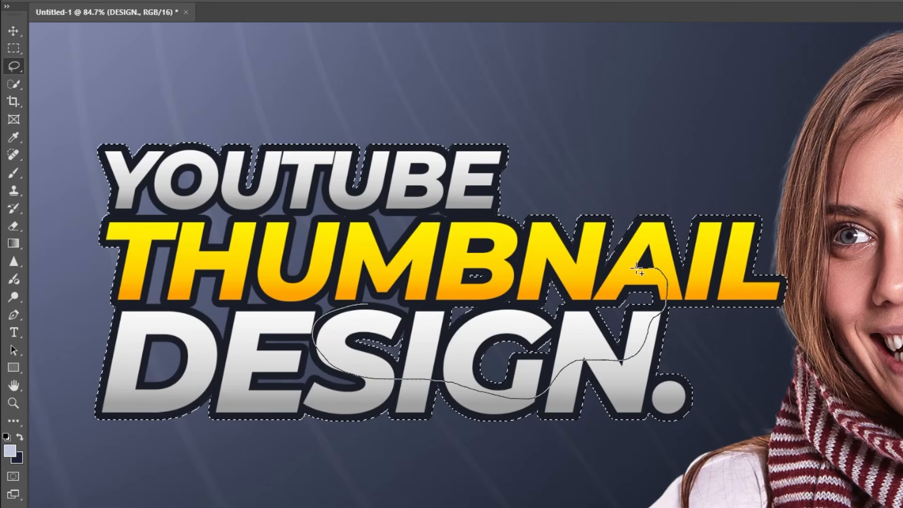
{"action": "left_click_drag", "start_coordinate": [488, 269], "coordinate": [490, 268]}
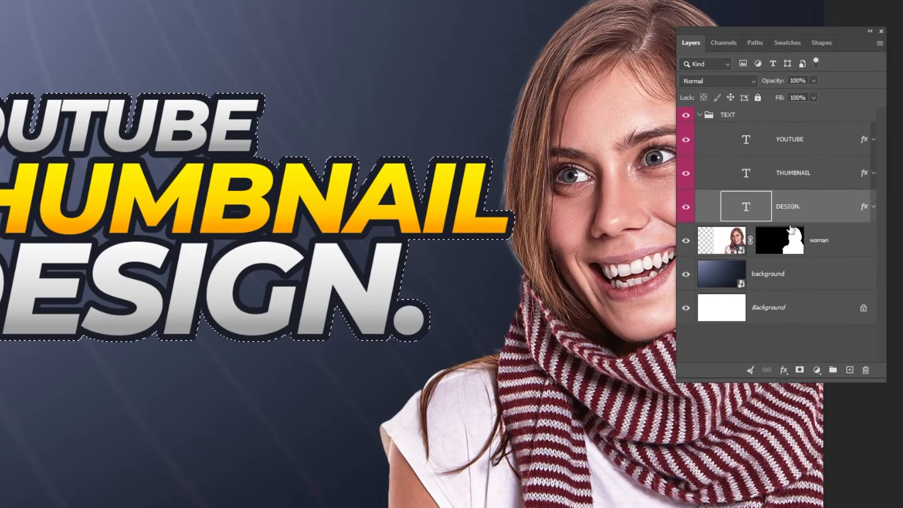
- Fill the selected headline shape with a new Solid Color layer in #1a2134
{"action": "left_click", "coordinate": [816, 370]}
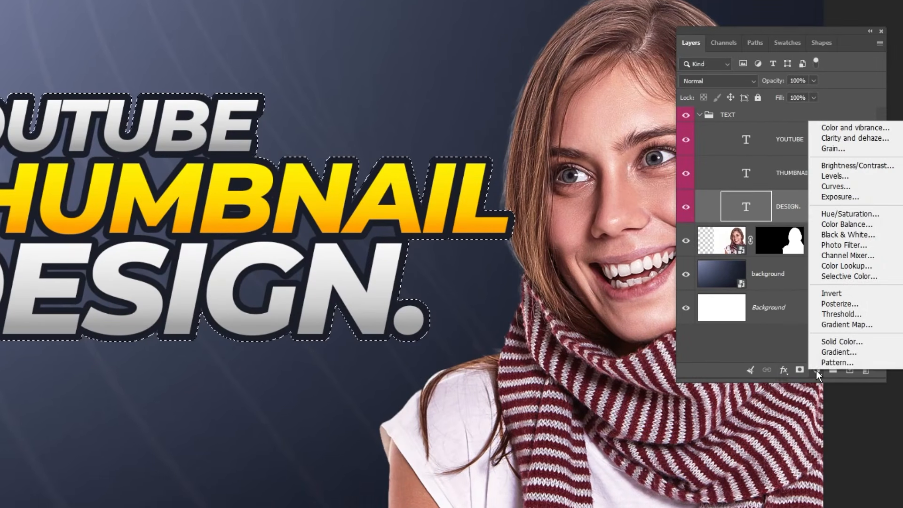
{"action": "left_click", "coordinate": [826, 344]}
{"action": "left_click", "coordinate": [395, 314]}
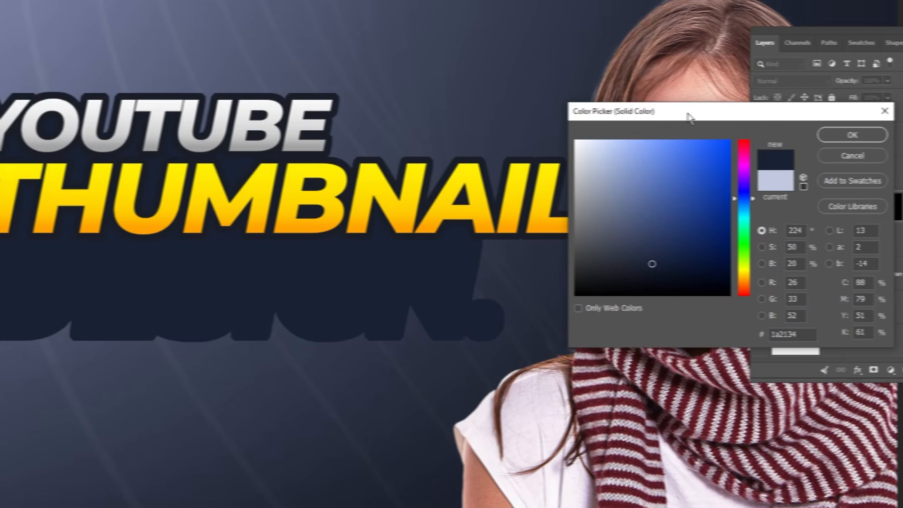
{"action": "left_click_drag", "start_coordinate": [689, 118], "coordinate": [247, 231]}
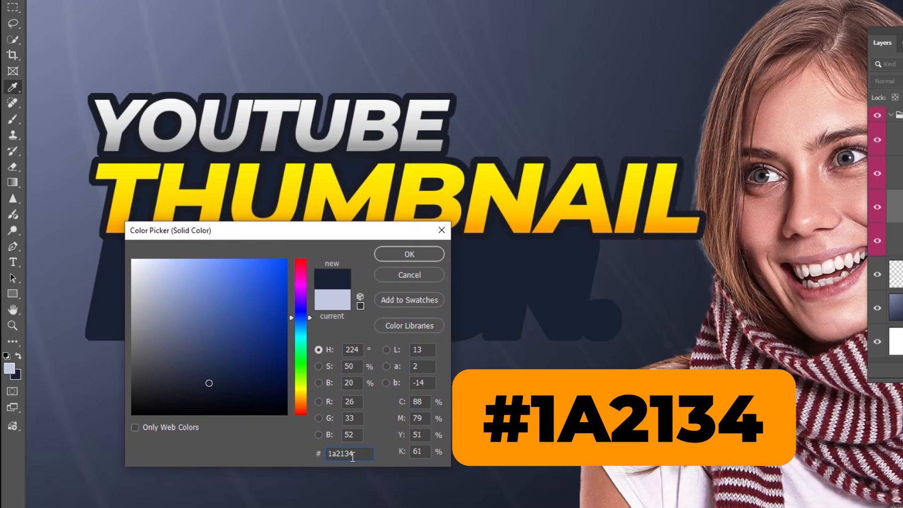
{"action": "left_click", "coordinate": [418, 249]}
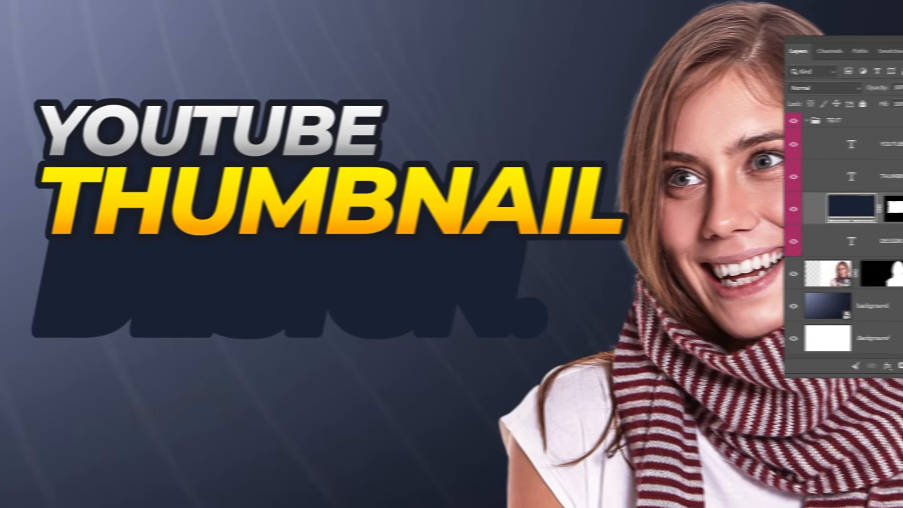
- Move the solid color fill layer below the DESIGN. layer in the TEXT group and toggle its visibility to compare
{"action": "left_click_drag", "start_coordinate": [847, 211], "coordinate": [847, 249]}
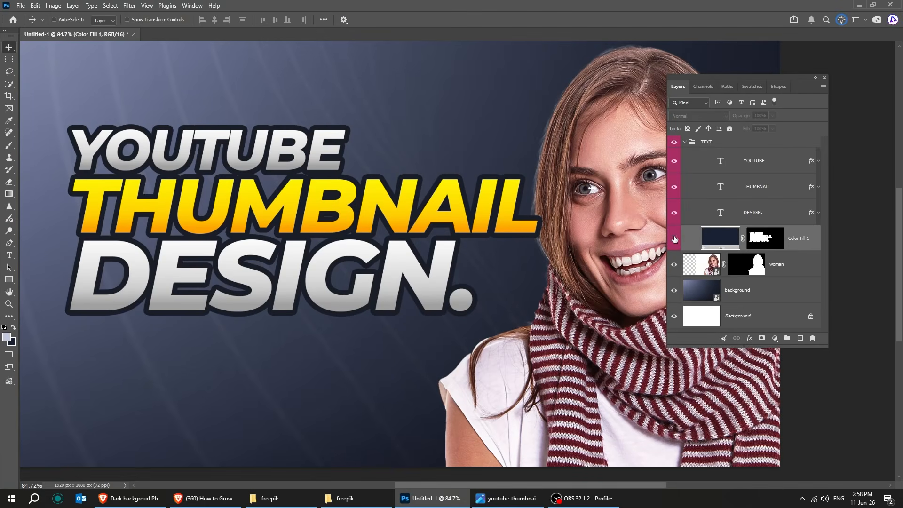
{"action": "left_click", "coordinate": [675, 239]}
{"action": "left_click", "coordinate": [674, 239]}
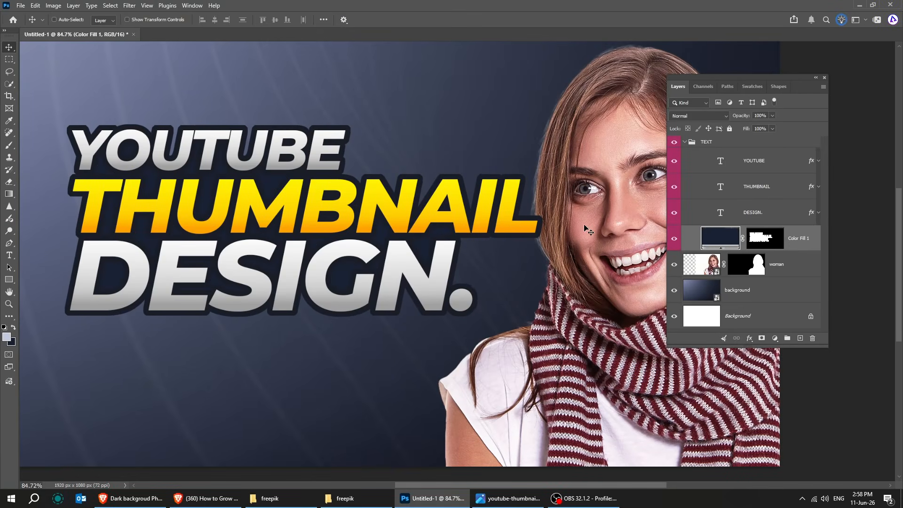
- Add a new text line reading STEP BY STEP PROCESS below DESIGN
{"action": "scroll", "coordinate": [342, 349], "scroll_direction": "left", "scroll_amount": 2}
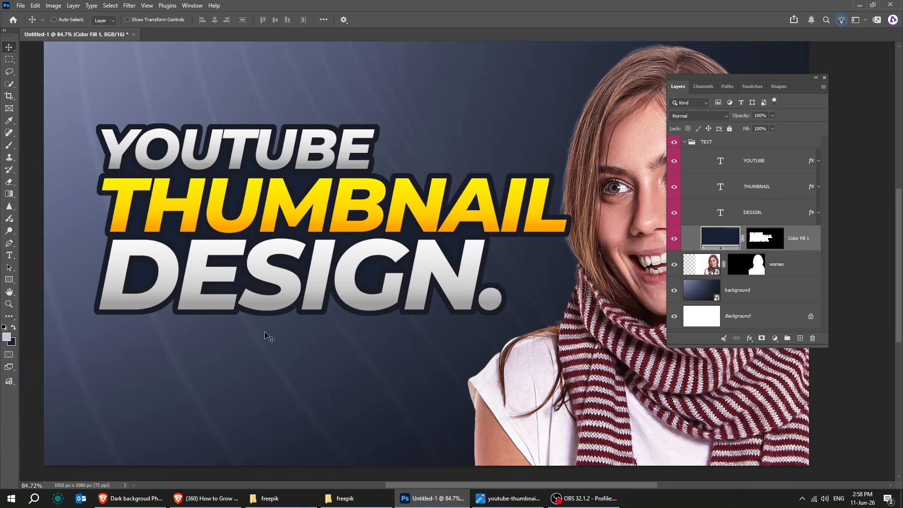
{"action": "key", "text": "t"}
{"action": "left_click", "coordinate": [131, 344]}
{"action": "type", "text": "STEP BY STEP PROCESS"}
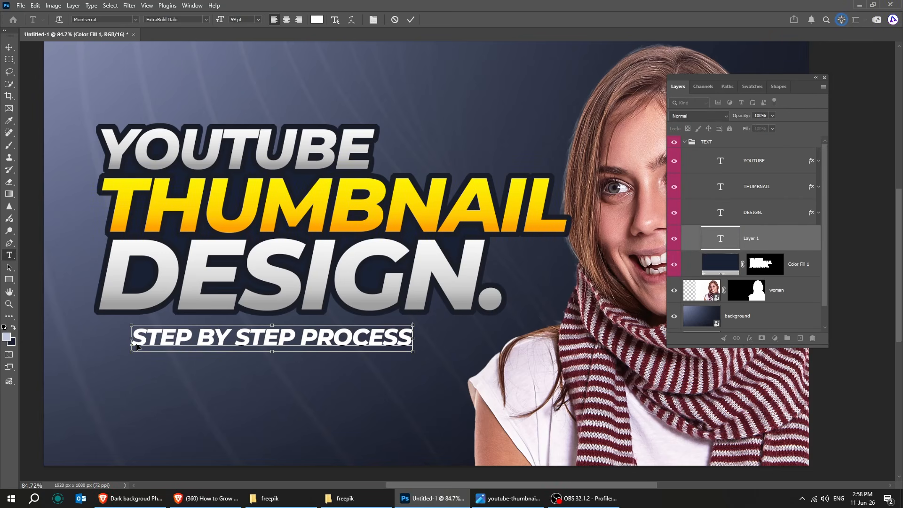
{"action": "key", "text": "ctrl+Return"}
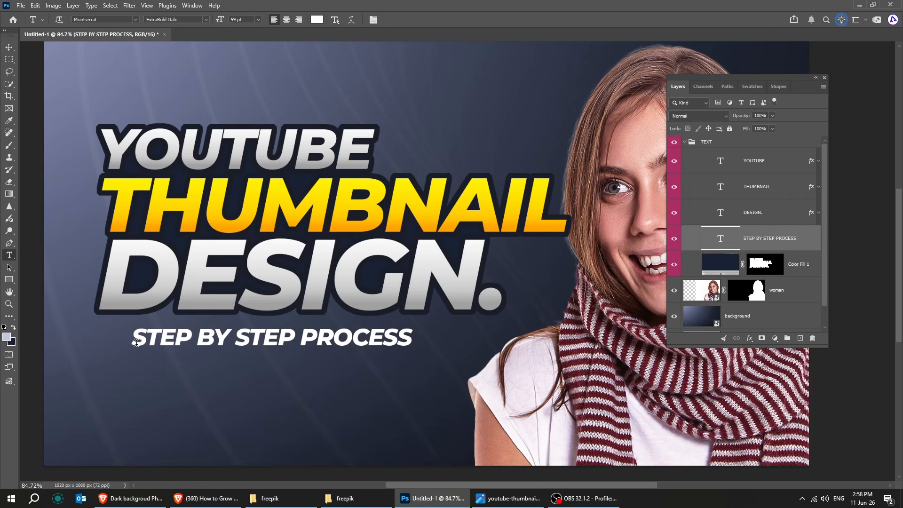
- Format the STEP BY STEP PROCESS text in Montserrat Bold Italic at 45 pt with tracking 150
{"action": "left_click", "coordinate": [373, 20]}
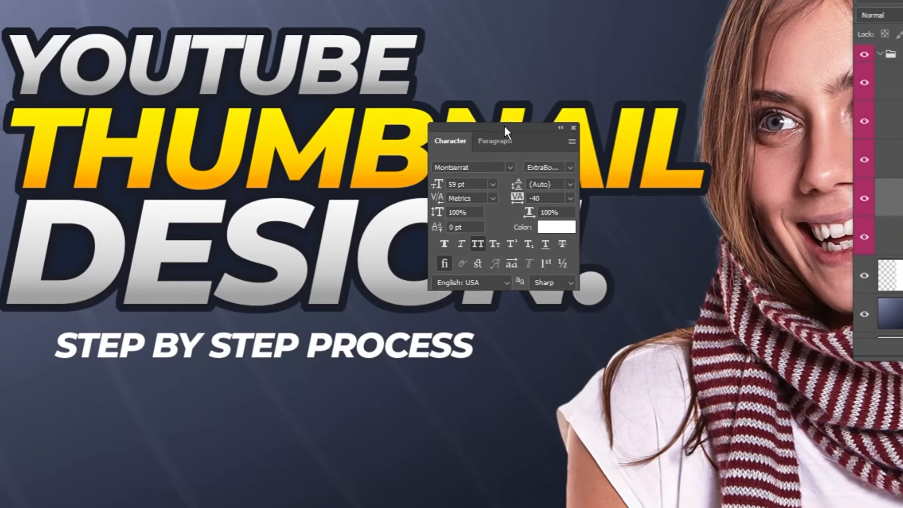
{"action": "left_click_drag", "start_coordinate": [504, 126], "coordinate": [277, 30]}
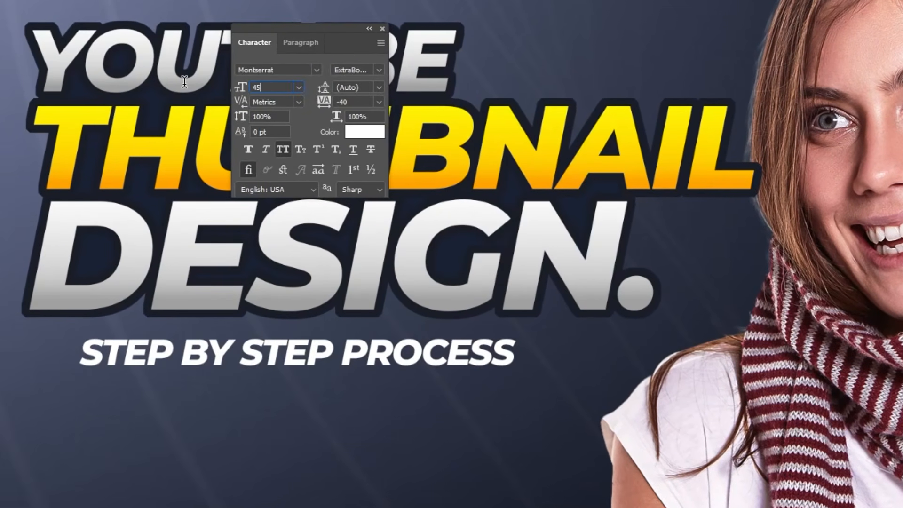
{"action": "type", "text": "45"}
{"action": "key", "text": "Return"}
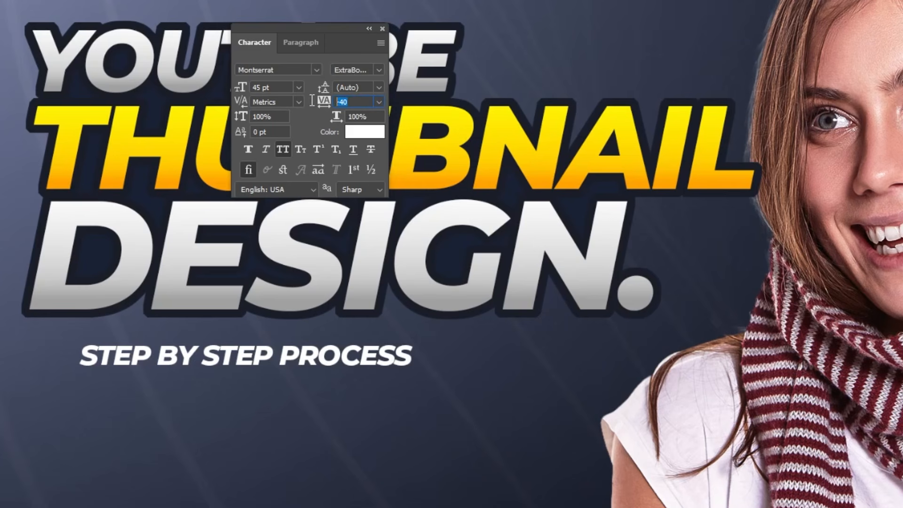
{"action": "key", "text": "Return"}
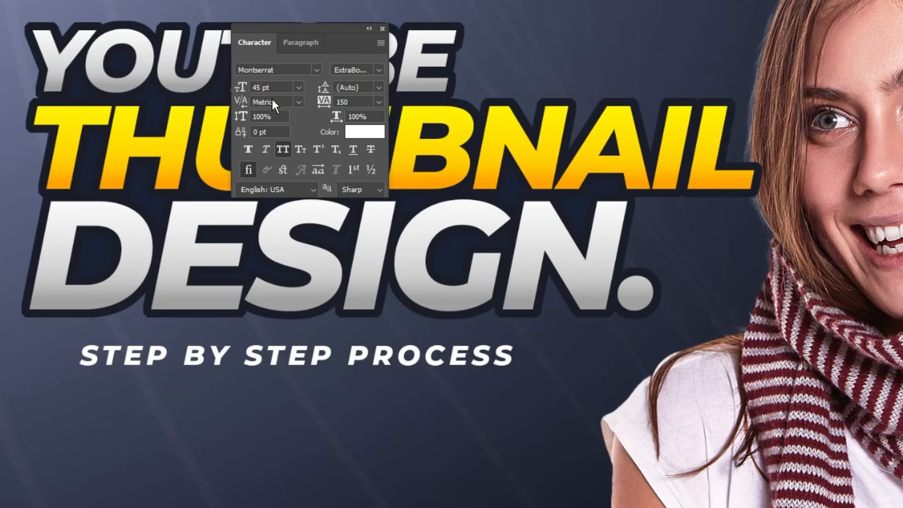
{"action": "left_click", "coordinate": [381, 70]}
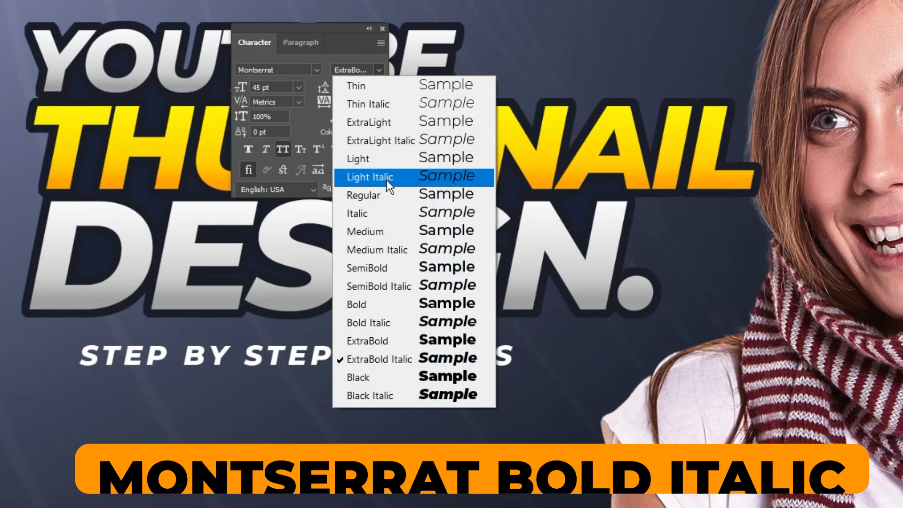
{"action": "left_click", "coordinate": [401, 322]}
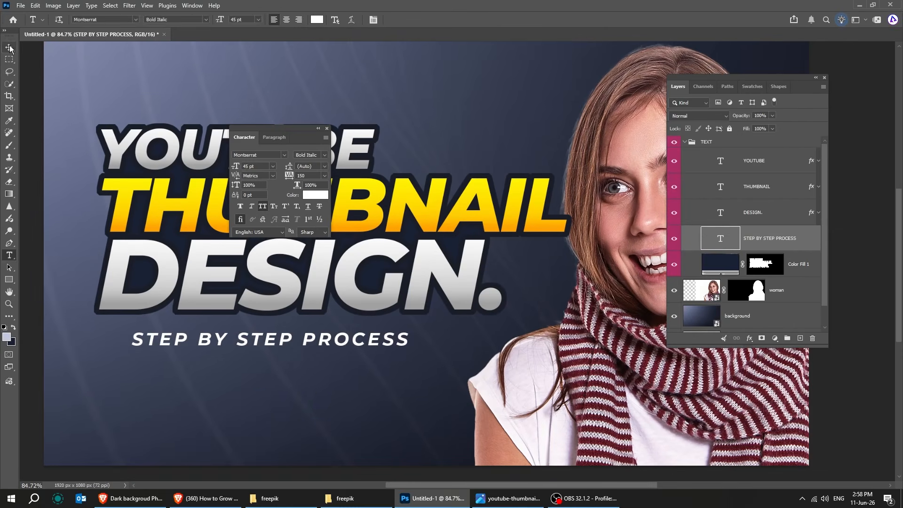
- Move the STEP BY STEP PROCESS text close beneath DESIGN., lining it up with the headline's left edge
{"action": "left_click", "coordinate": [8, 46]}
{"action": "key", "text": "Tab"}
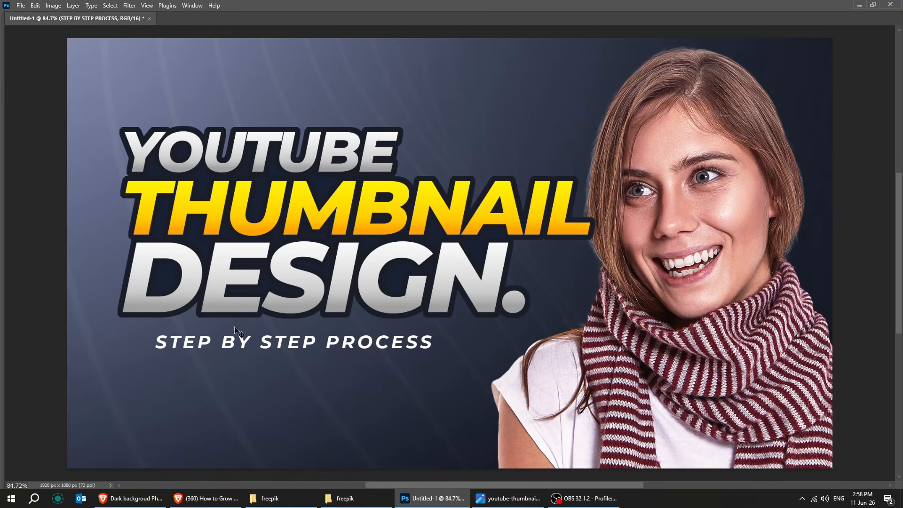
{"action": "left_click_drag", "start_coordinate": [246, 333], "coordinate": [218, 329]}
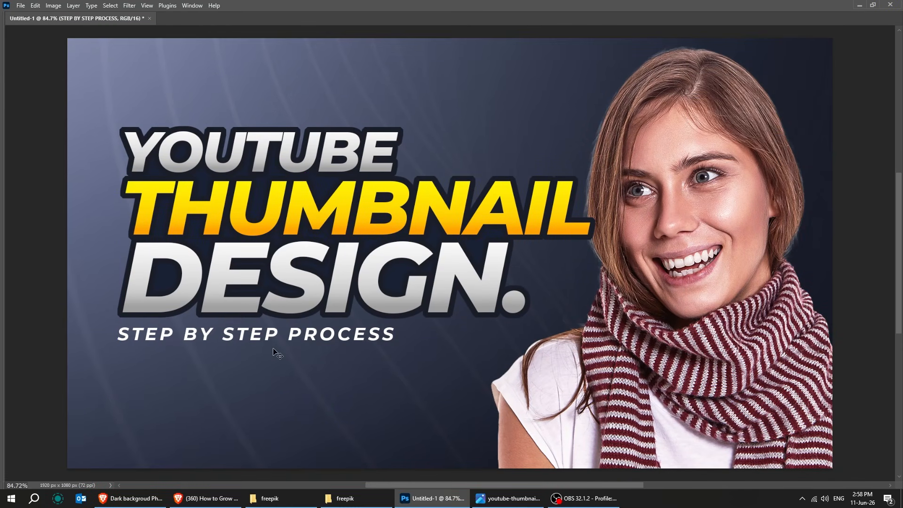
{"action": "key", "text": "Tab"}
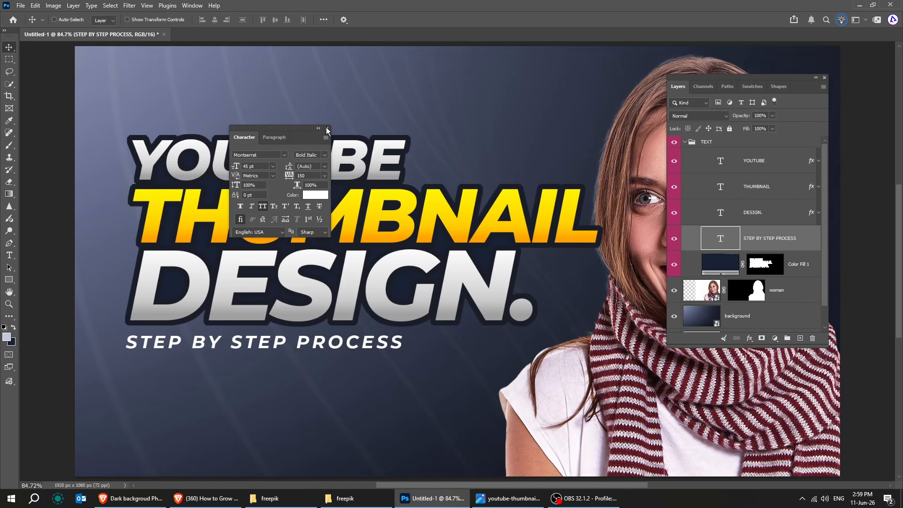